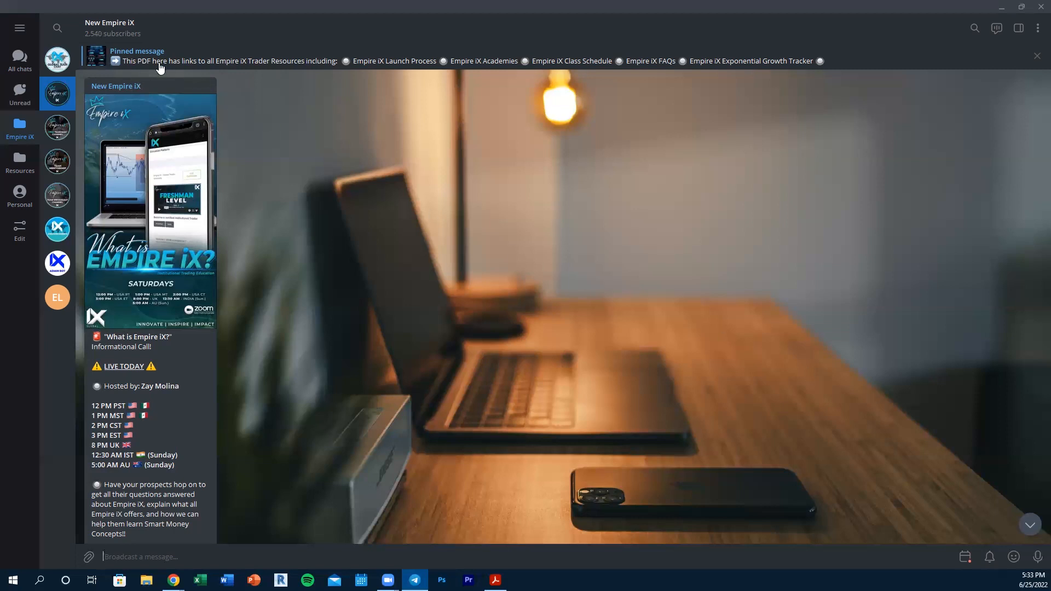
Open the pinned Links for Empire iX's Resources PDF and follow its Trade Journal link.
{"action": "left_click", "coordinate": [384, 61]}
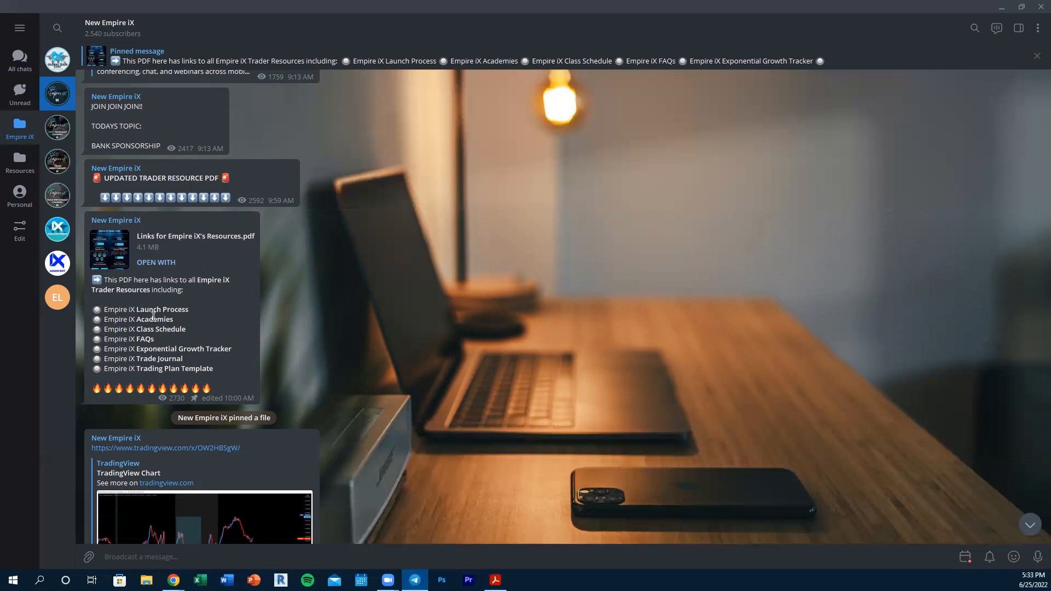
{"action": "left_click", "coordinate": [108, 249]}
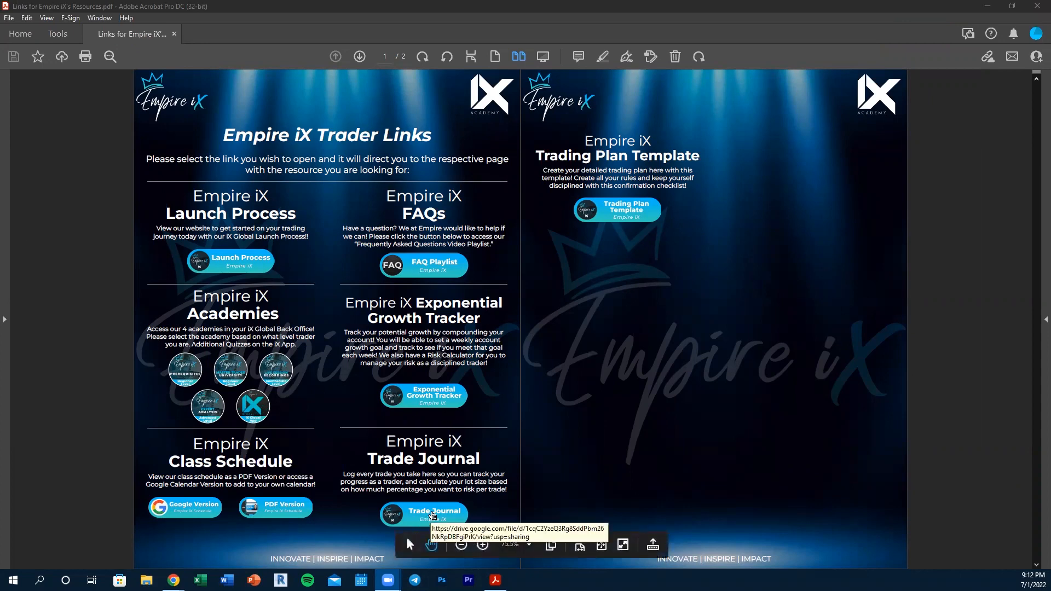
{"action": "left_click", "coordinate": [418, 516]}
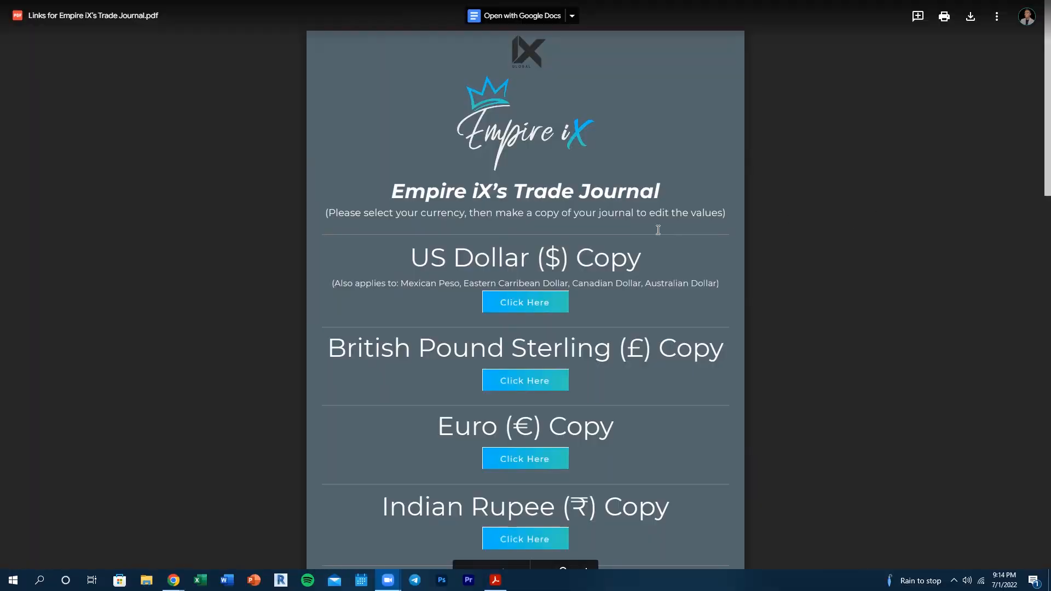
Review the available currency versions and make a copy of the US Dollar ($) trade journal in Google Sheets.
{"action": "scroll", "coordinate": [610, 245], "scroll_direction": "down", "scroll_amount": 8}
{"action": "scroll", "coordinate": [610, 246], "scroll_direction": "down", "scroll_amount": 2}
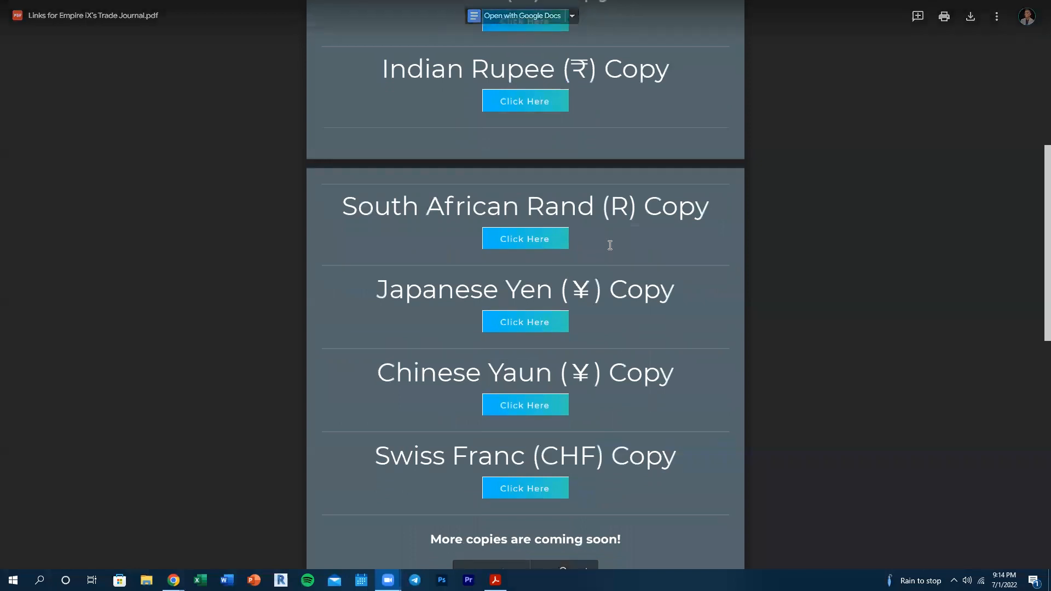
{"action": "scroll", "coordinate": [609, 248], "scroll_direction": "up", "scroll_amount": 10}
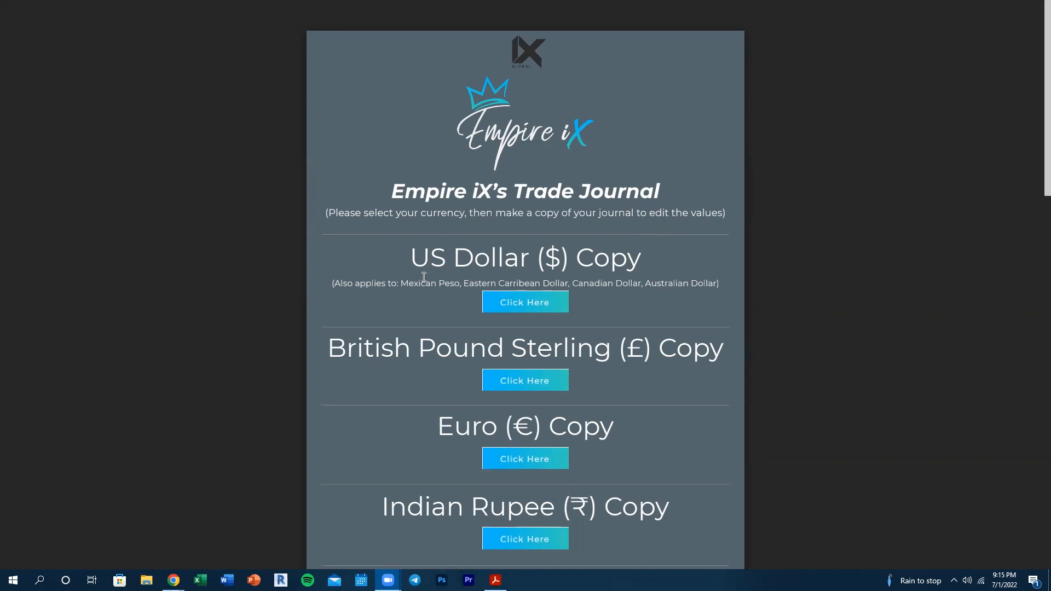
{"action": "left_click", "coordinate": [537, 308]}
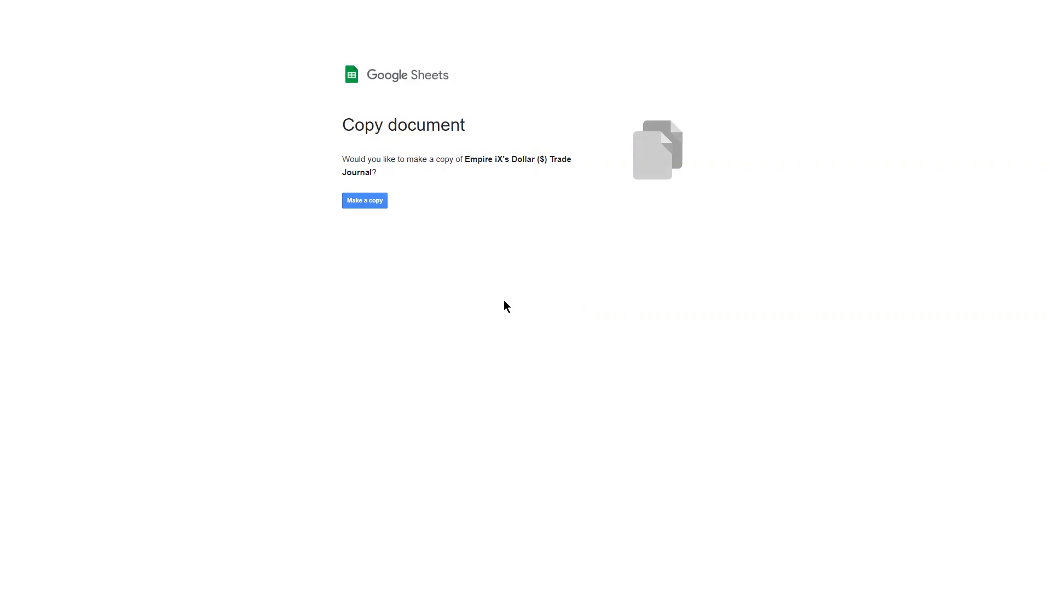
{"action": "left_click", "coordinate": [365, 201]}
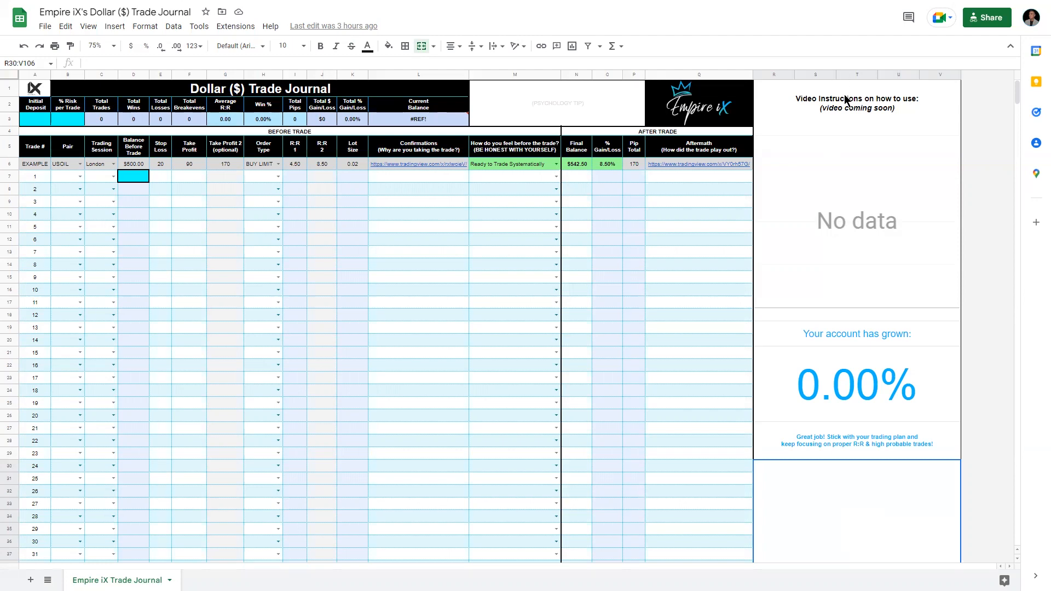
Set the journal's initial deposit to 1,000 and the risk per trade to 1%.
{"action": "left_click", "coordinate": [829, 88]}
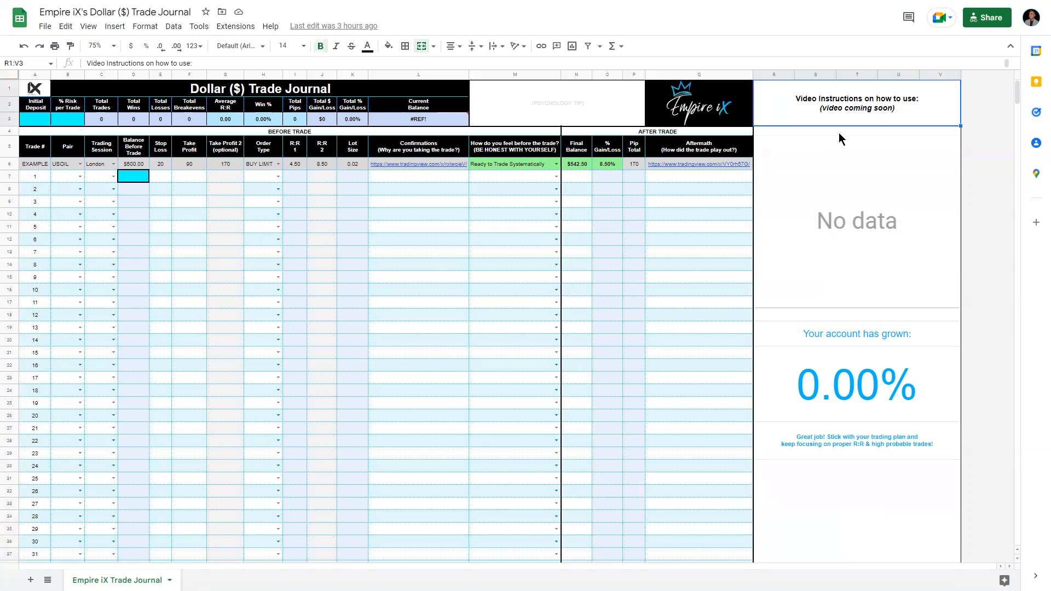
{"action": "left_click", "coordinate": [35, 116]}
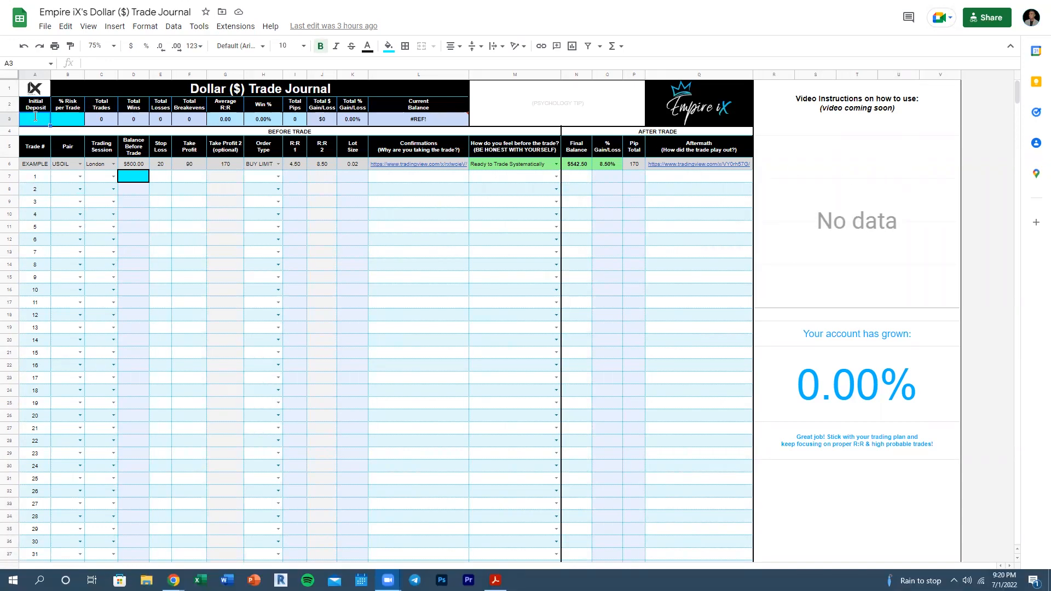
{"action": "type", "text": "1,000"}
{"action": "key", "text": "Return"}
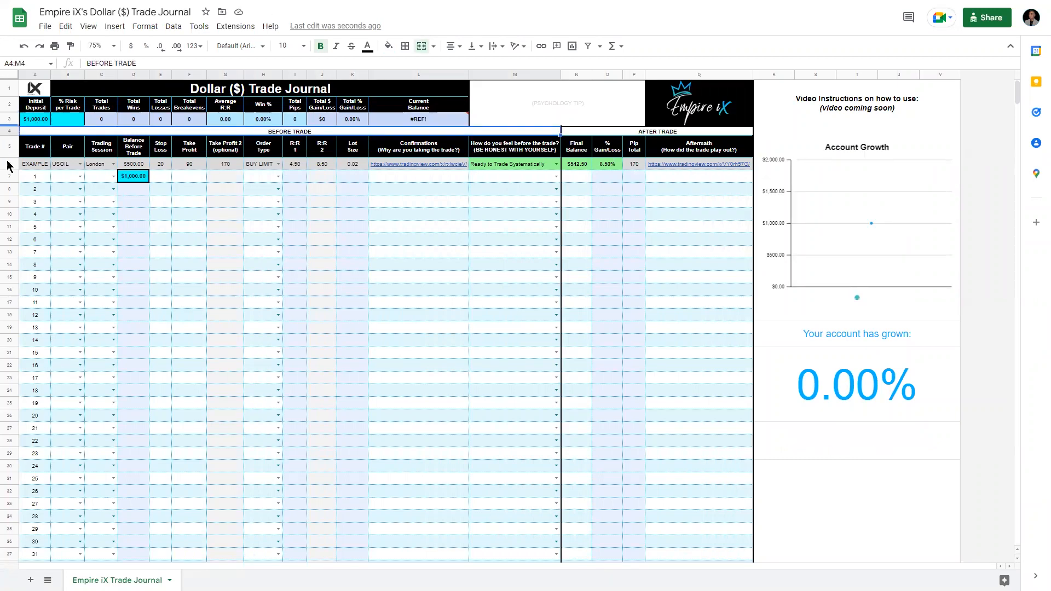
{"action": "left_click", "coordinate": [63, 118]}
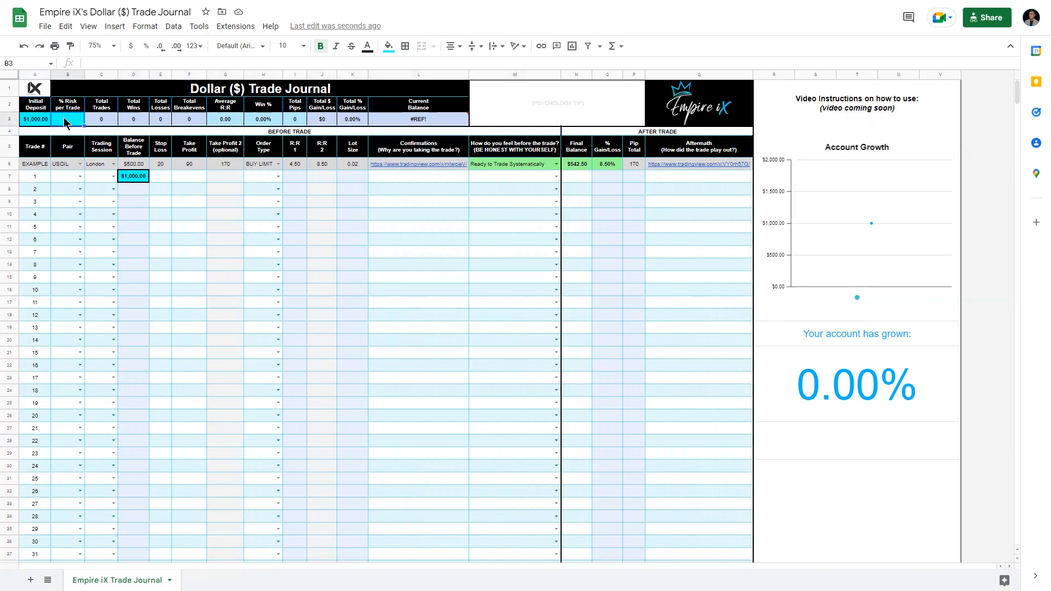
{"action": "type", "text": "1"}
{"action": "key", "text": "Return"}
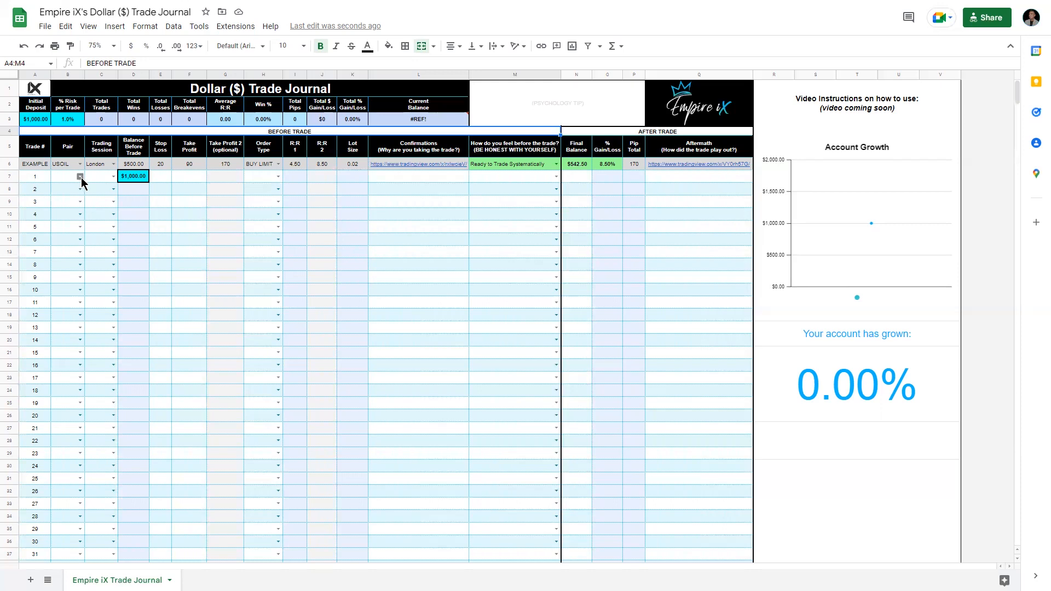
Set trade 1's pair to GBPUSD and its trading session to London.
{"action": "double_click", "coordinate": [82, 174]}
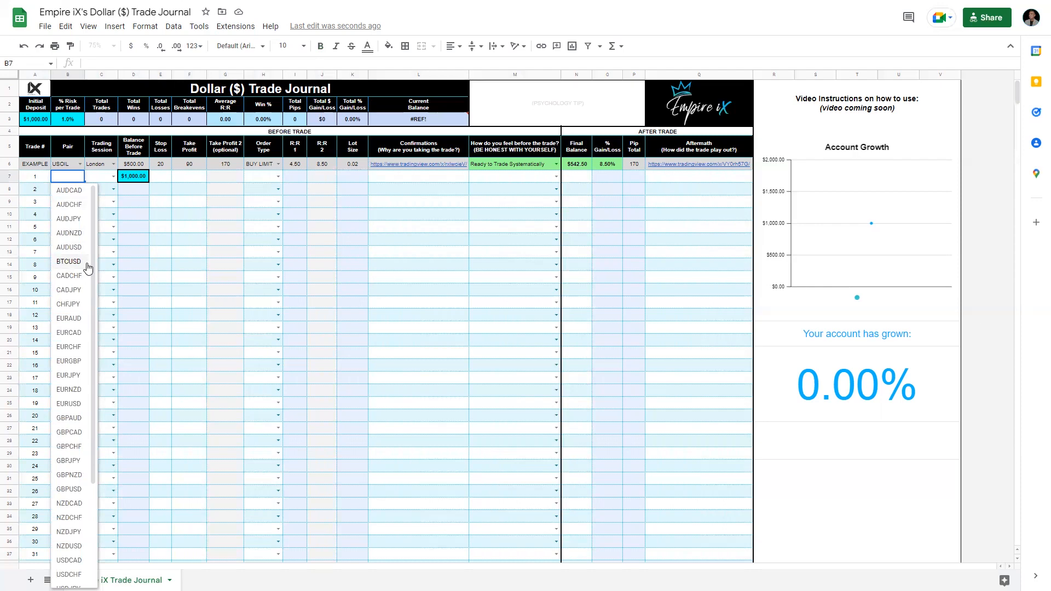
{"action": "scroll", "coordinate": [60, 261], "scroll_direction": "down", "scroll_amount": 3}
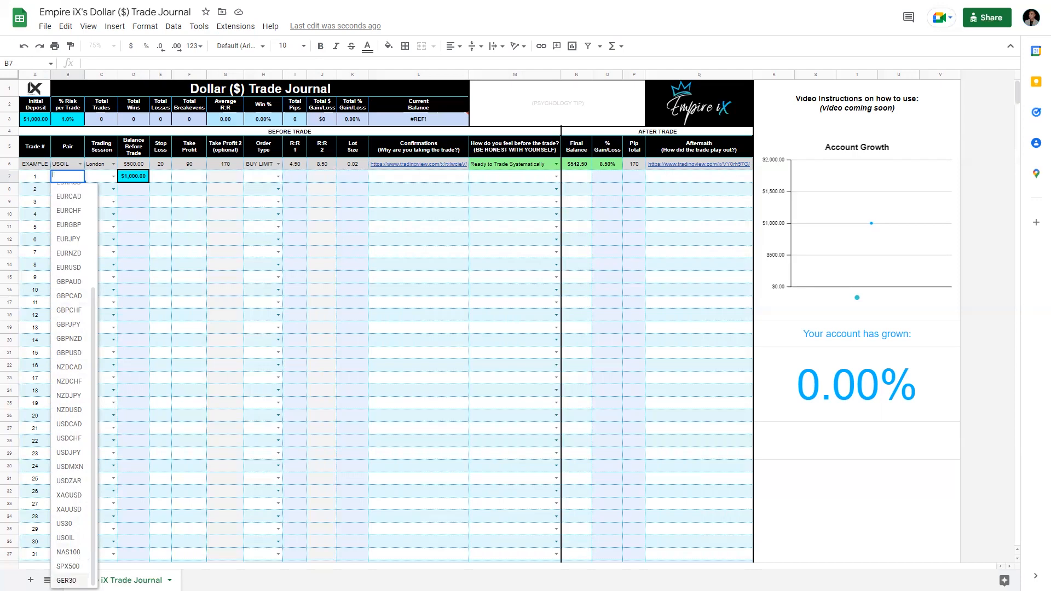
{"action": "scroll", "coordinate": [74, 547], "scroll_direction": "up", "scroll_amount": 3}
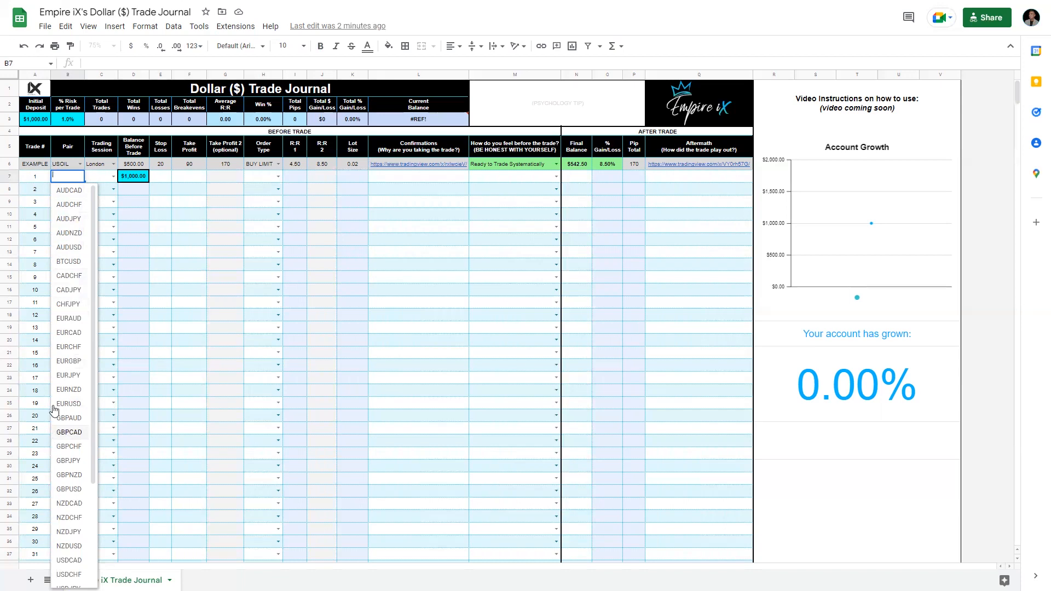
{"action": "left_click", "coordinate": [62, 489]}
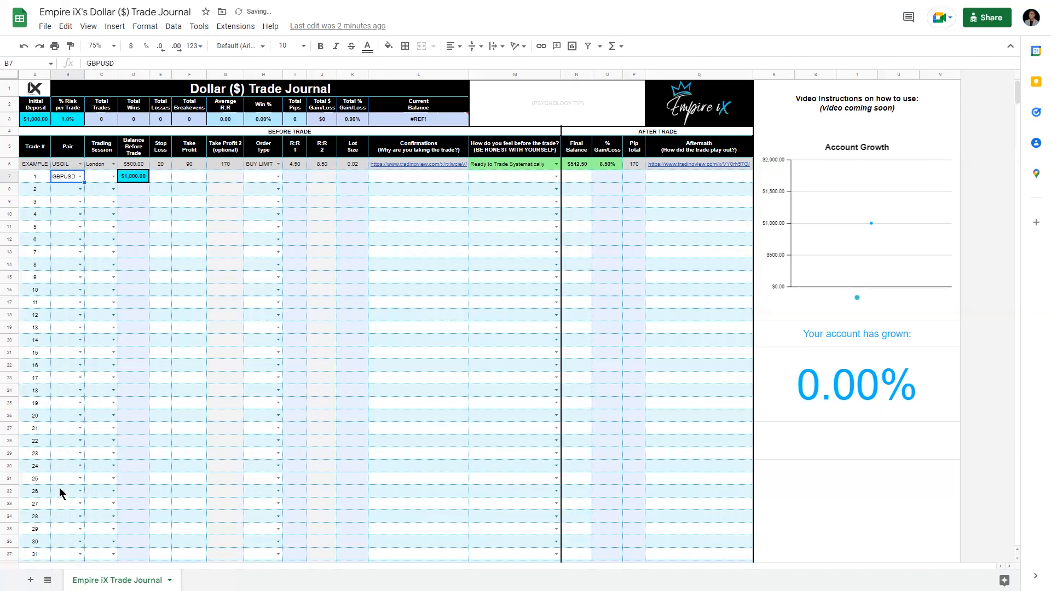
{"action": "left_click", "coordinate": [114, 176]}
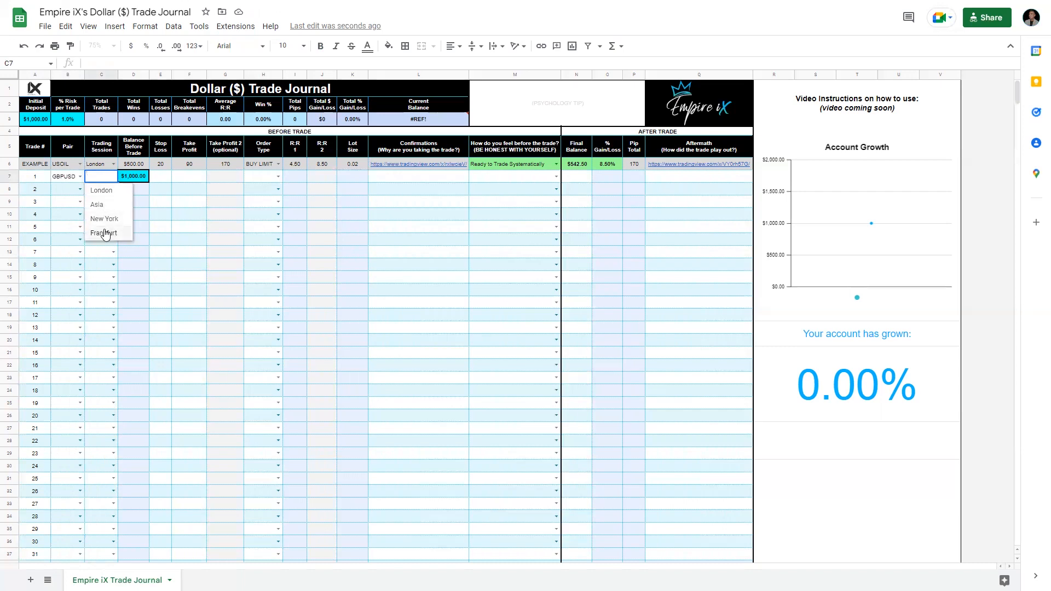
{"action": "left_click", "coordinate": [120, 192]}
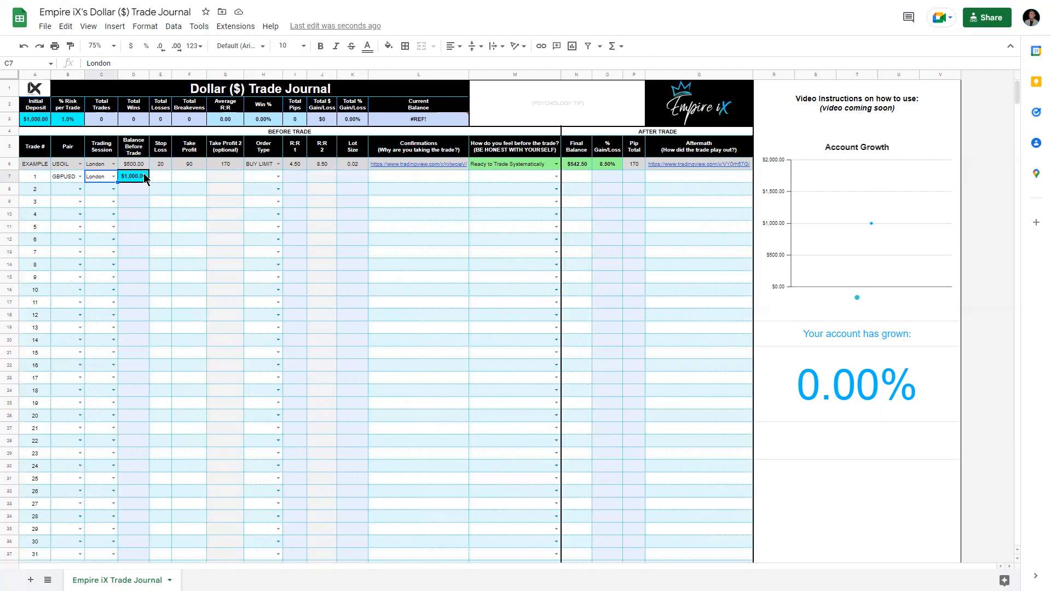
Enter a stop loss of 15 and a take profit of 100 for trade 1.
{"action": "left_click", "coordinate": [130, 176]}
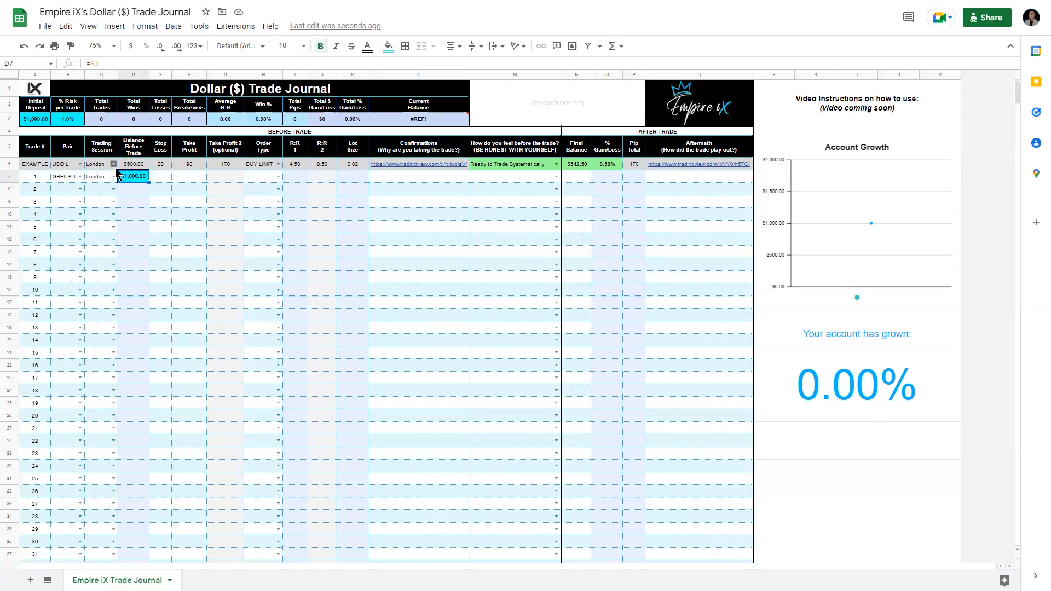
{"action": "left_click", "coordinate": [154, 176]}
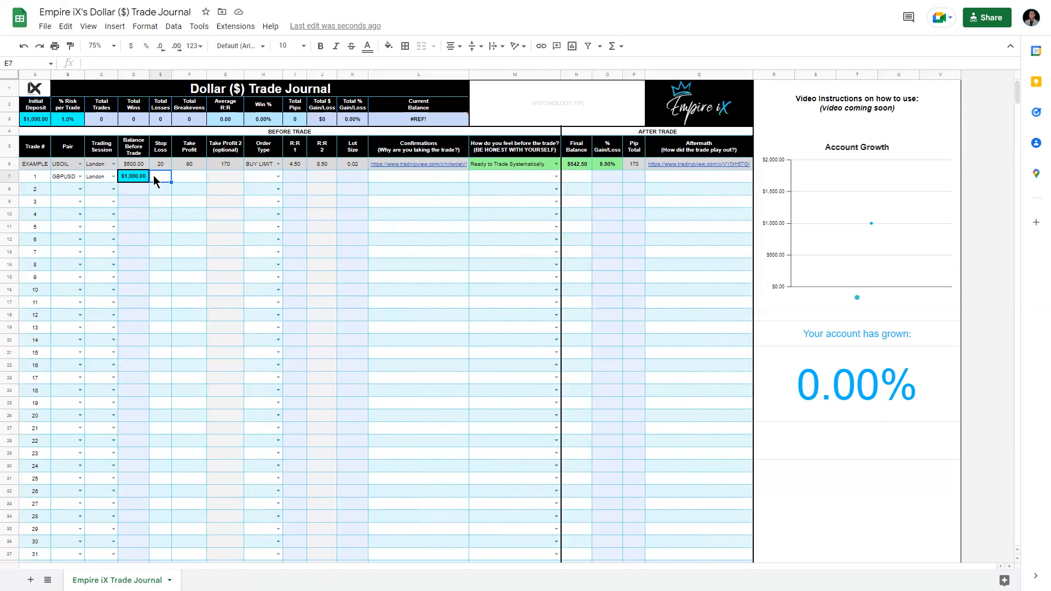
{"action": "type", "text": "15"}
{"action": "key", "text": "Return"}
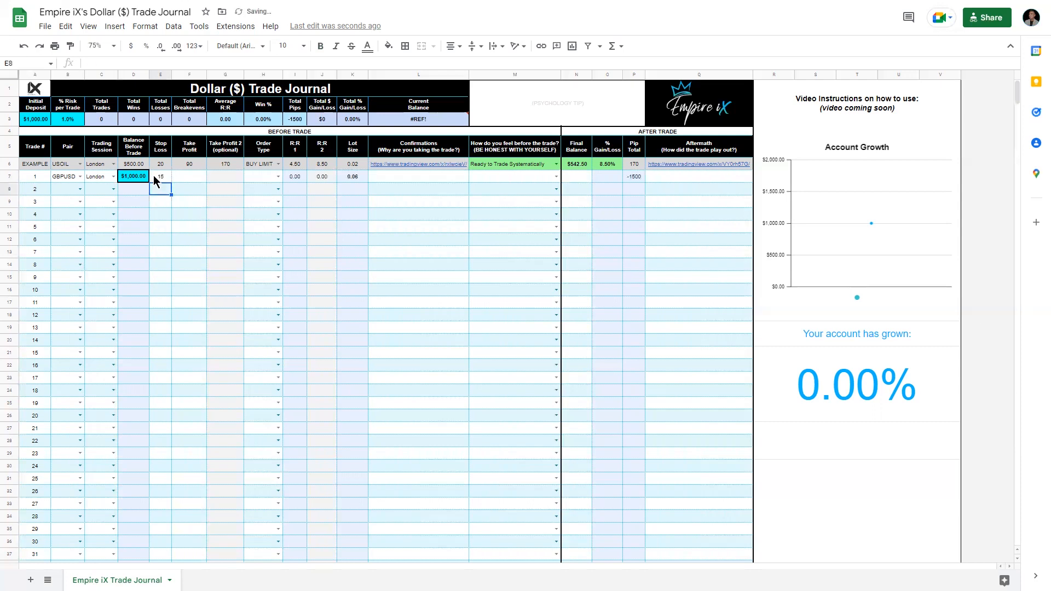
{"action": "left_click", "coordinate": [188, 177]}
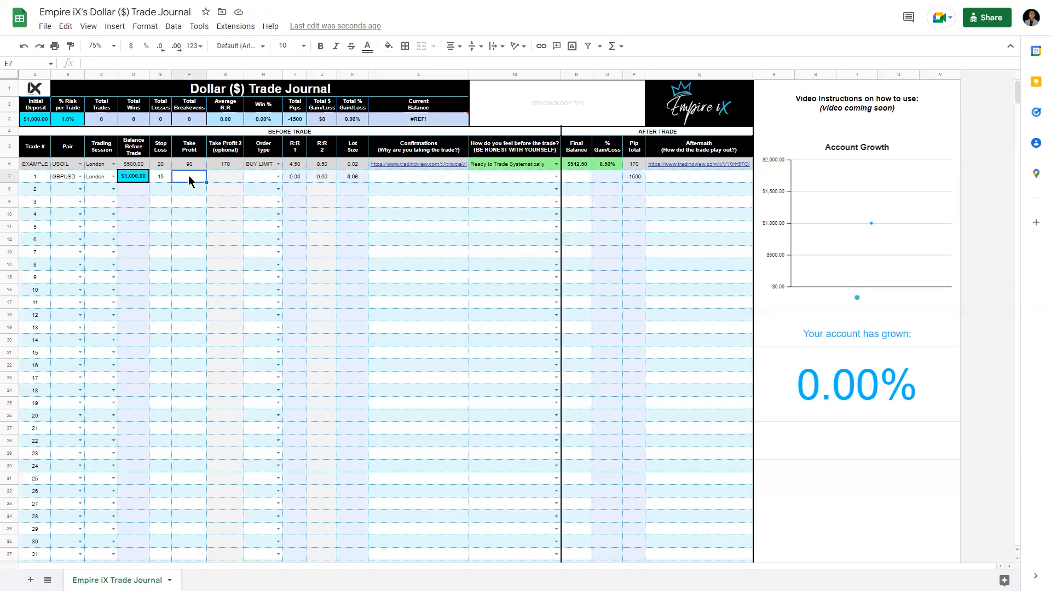
{"action": "type", "text": "100"}
{"action": "key", "text": "Return"}
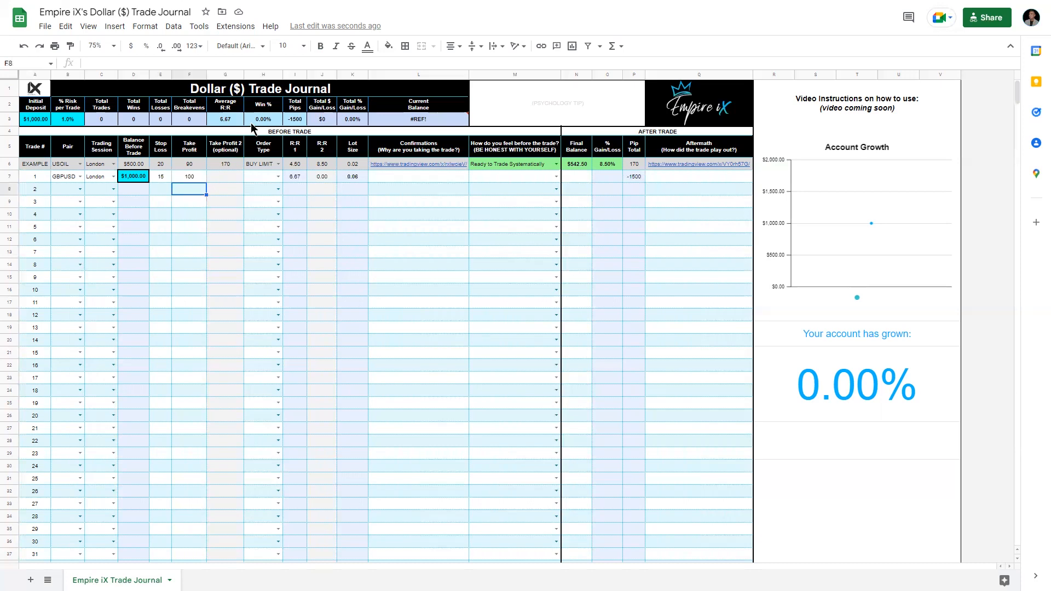
Set trade 1's order type to BUY LIMIT.
{"action": "left_click", "coordinate": [278, 177]}
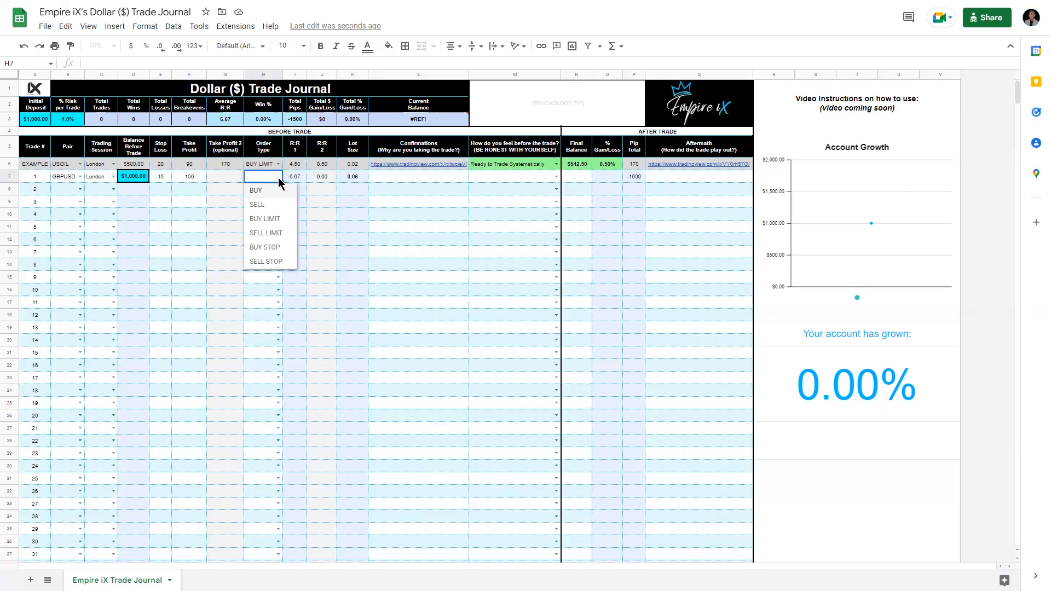
{"action": "left_click", "coordinate": [266, 220]}
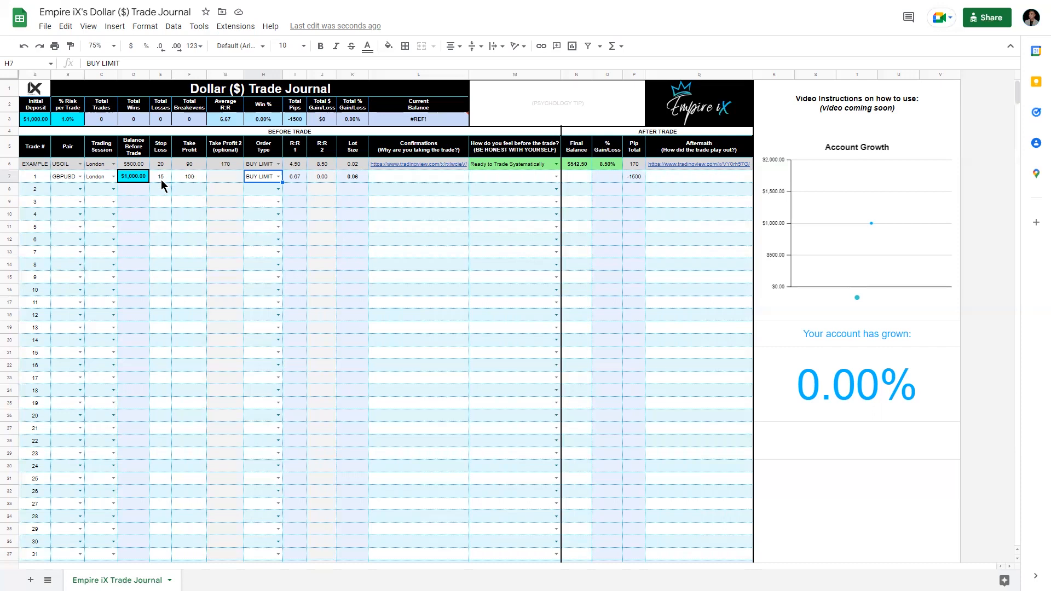
Try a stop loss of 35 for trade 1 to check its effect on the lot size, and undo the change.
{"action": "left_click", "coordinate": [356, 177]}
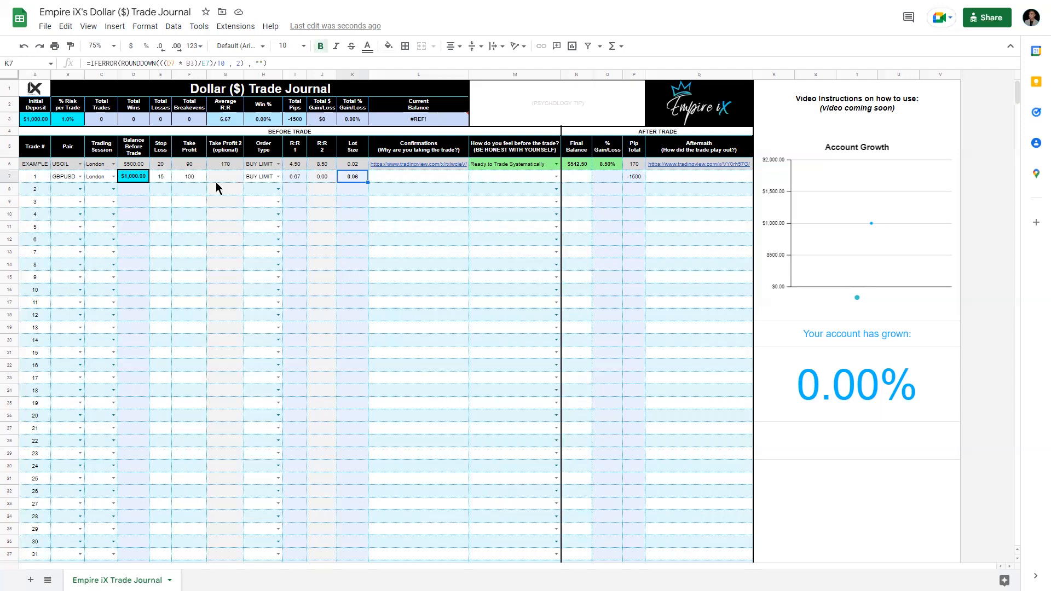
{"action": "left_click", "coordinate": [163, 180]}
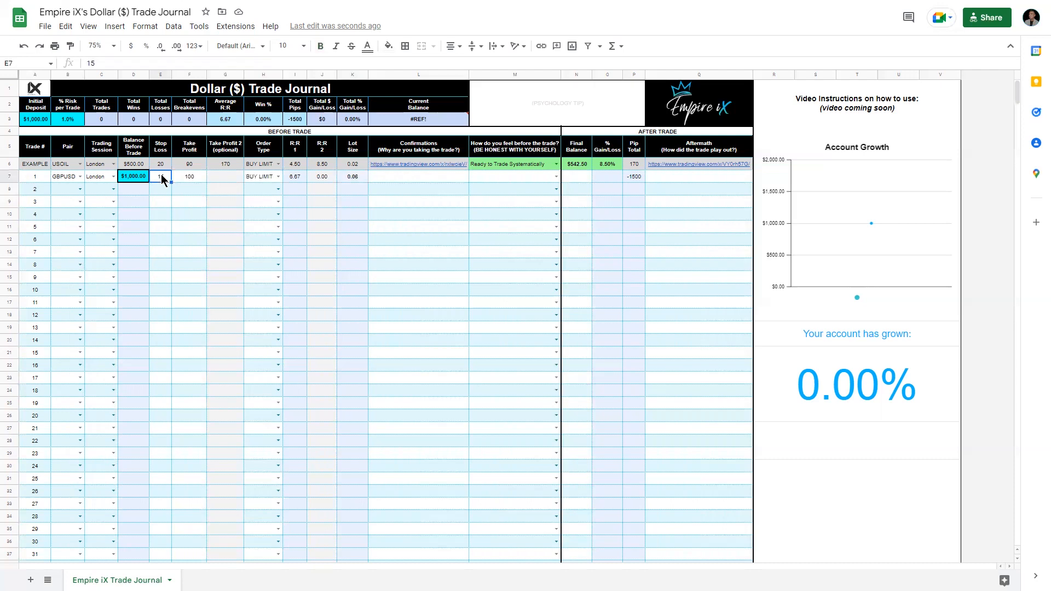
{"action": "type", "text": "35"}
{"action": "key", "text": "Return"}
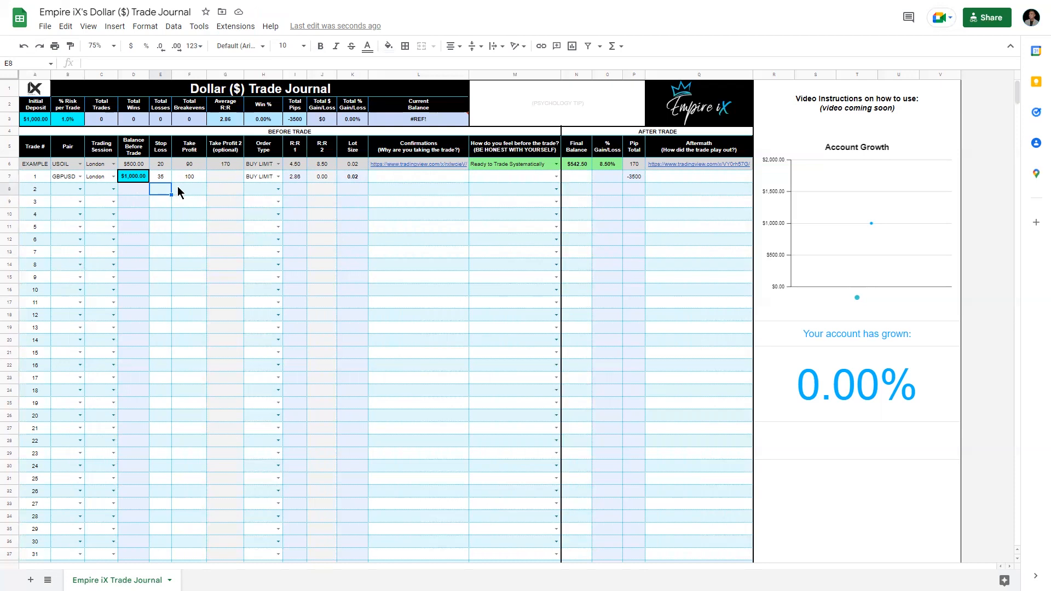
{"action": "key", "text": "ctrl+z"}
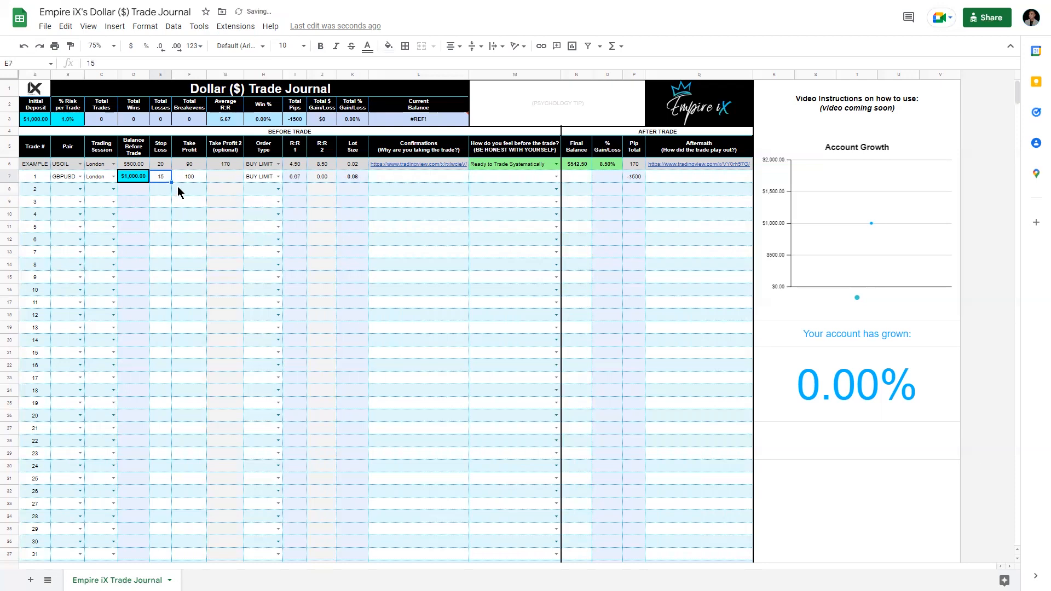
{"action": "left_click", "coordinate": [353, 180]}
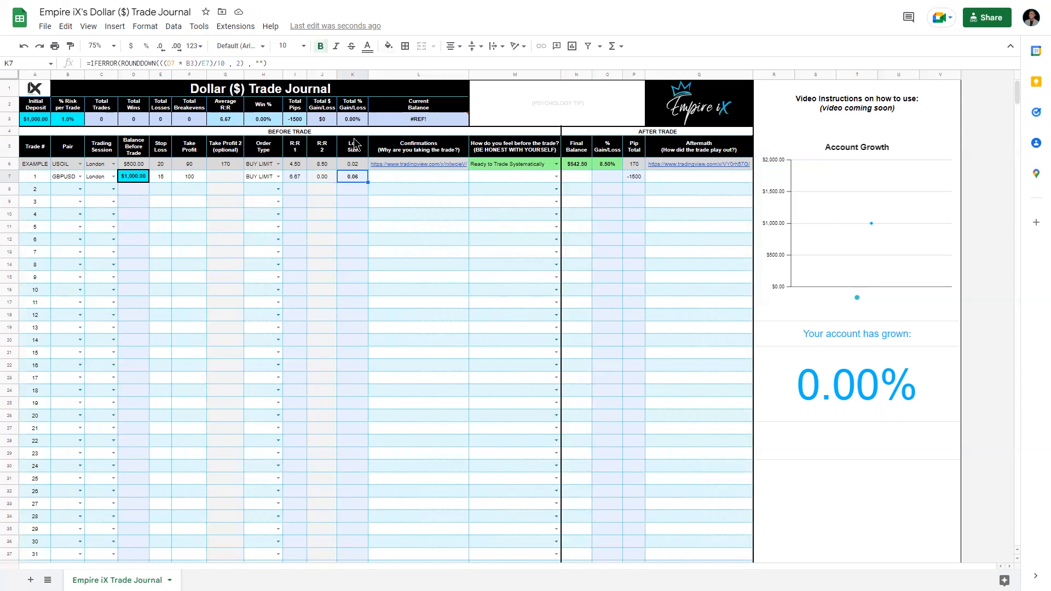
Examine the TradingView chart linked in the example trade's Confirmations cell and return to the journal.
{"action": "left_click", "coordinate": [400, 181]}
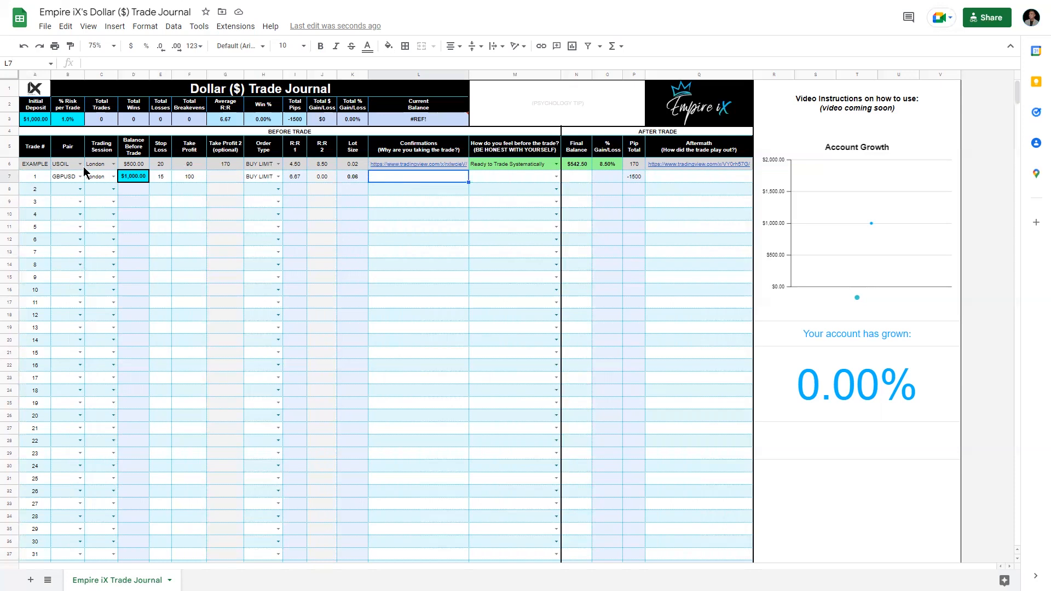
{"action": "mouse_move", "coordinate": [426, 163]}
{"action": "mouse_move", "coordinate": [383, 170]}
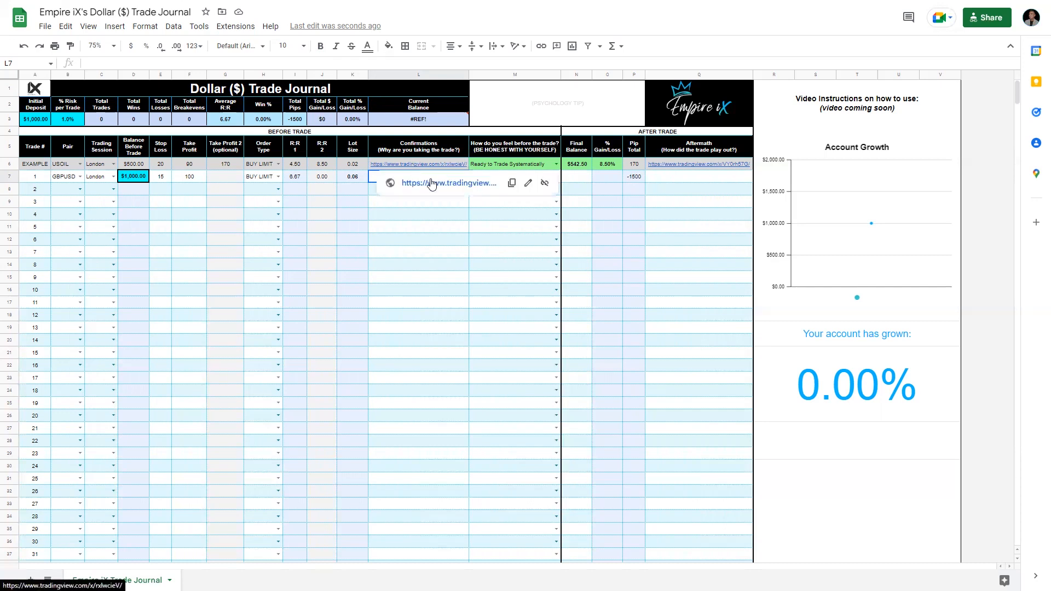
{"action": "left_click", "coordinate": [431, 182]}
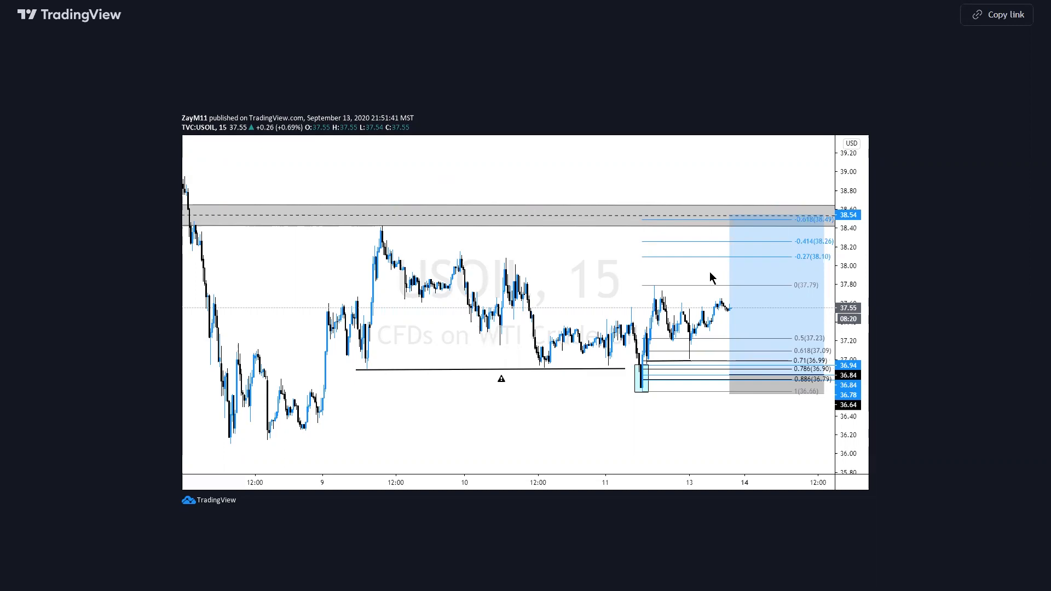
{"action": "key", "text": "ctrl+w"}
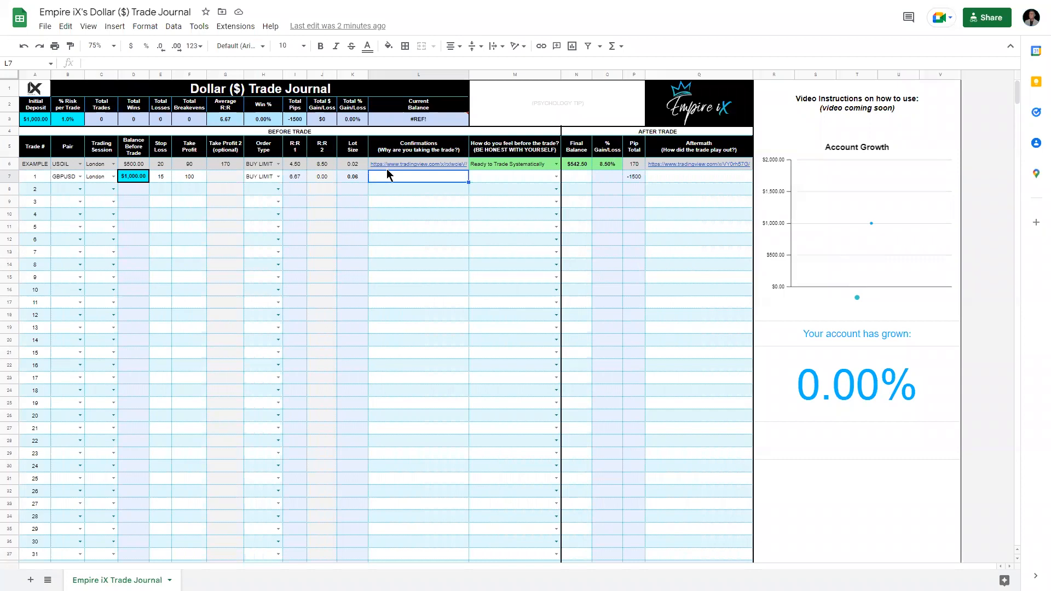
{"action": "mouse_move", "coordinate": [415, 165]}
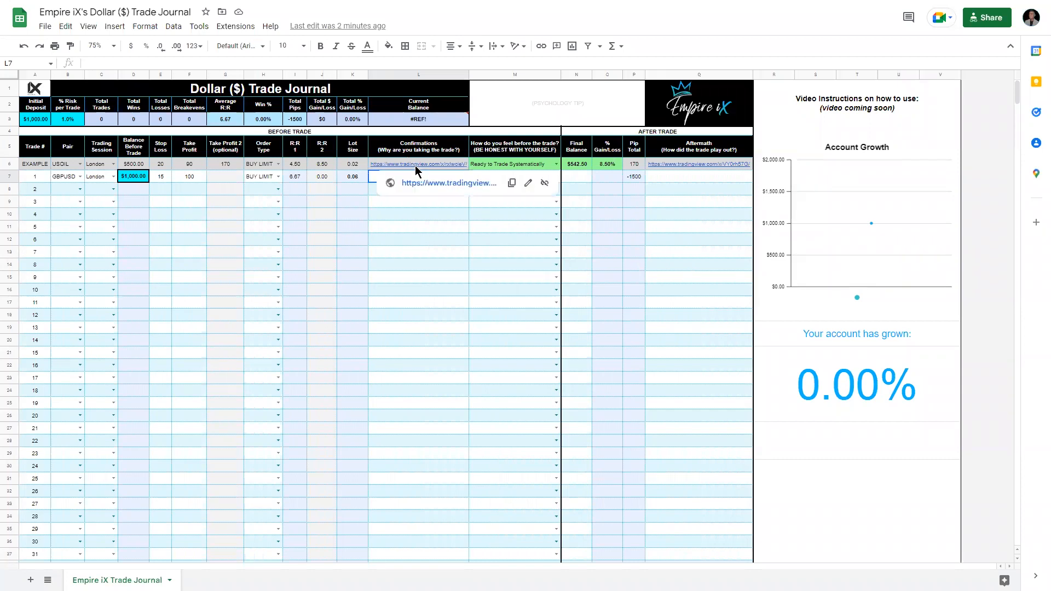
Copy the example trade's Confirmations link into trade 1 and set trade 1's pre-trade feeling to Nervous.
{"action": "left_click", "coordinate": [509, 181]}
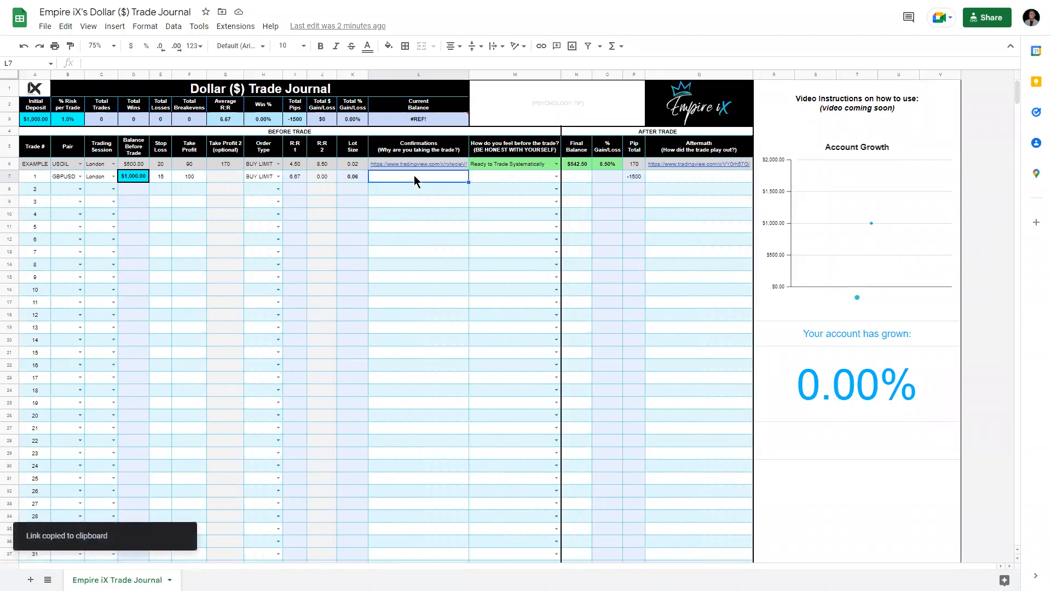
{"action": "key", "text": "ctrl+v"}
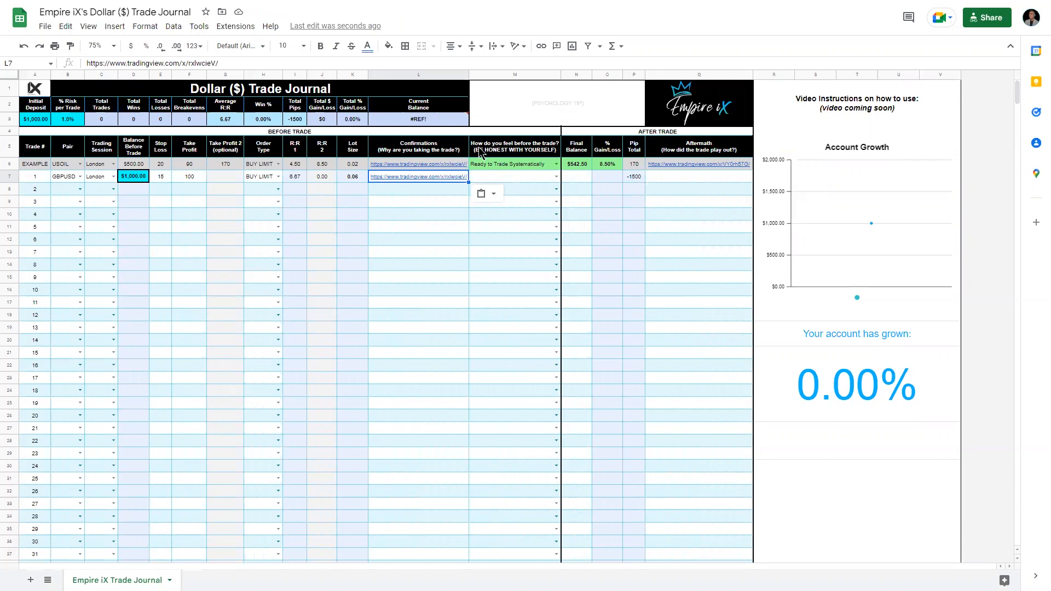
{"action": "left_click", "coordinate": [489, 177]}
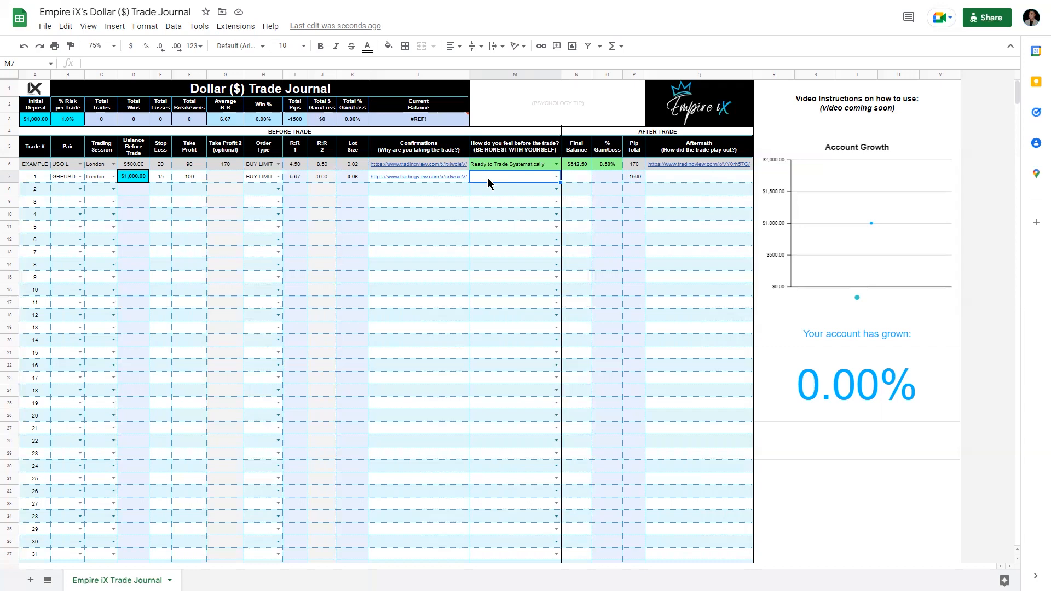
{"action": "left_click", "coordinate": [557, 176]}
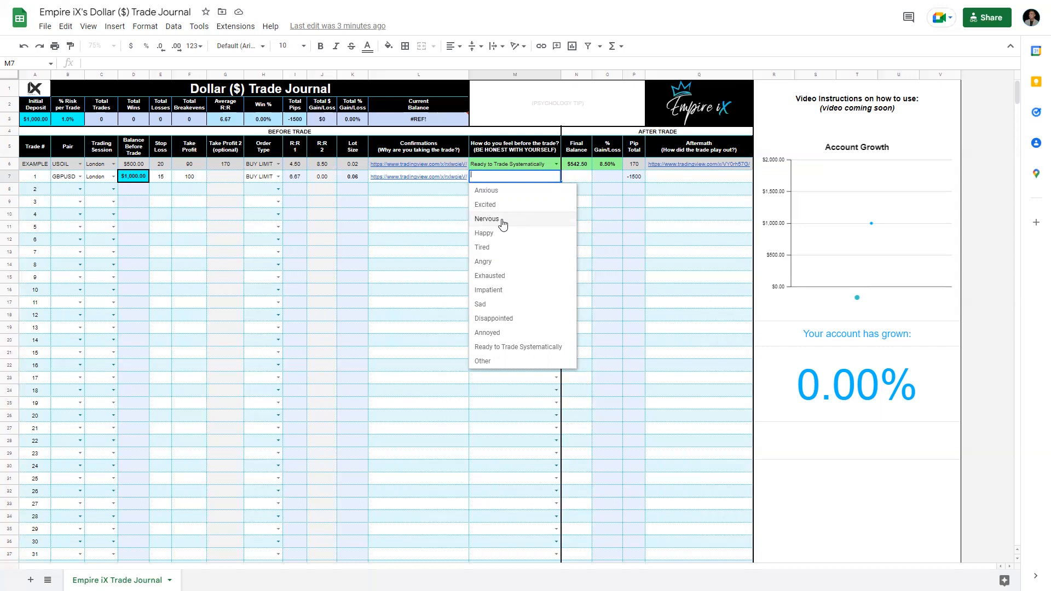
{"action": "left_click", "coordinate": [505, 220]}
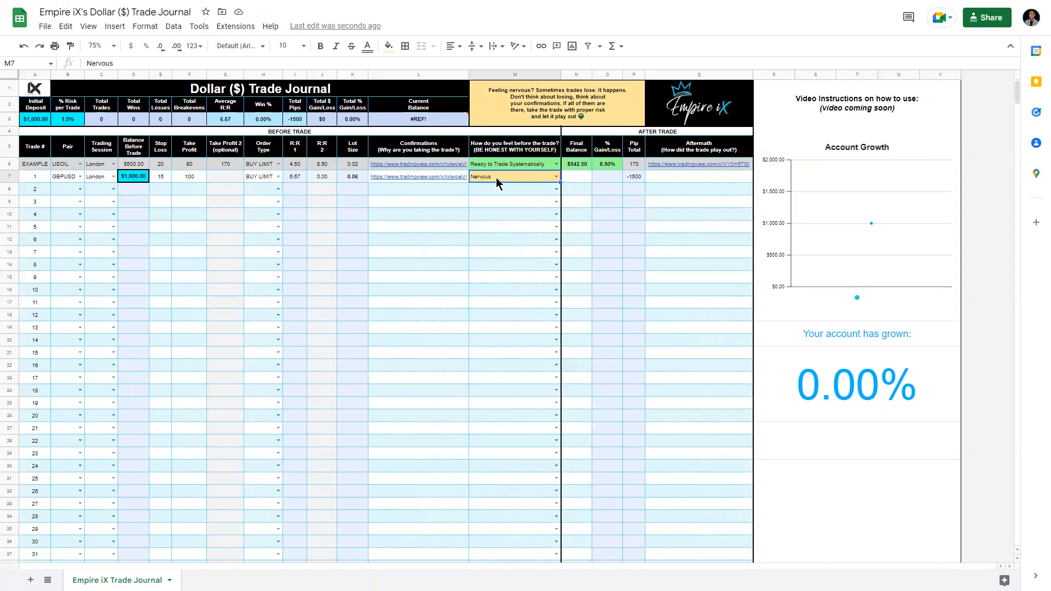
{"action": "left_click_drag", "start_coordinate": [514, 146], "coordinate": [26, 215]}
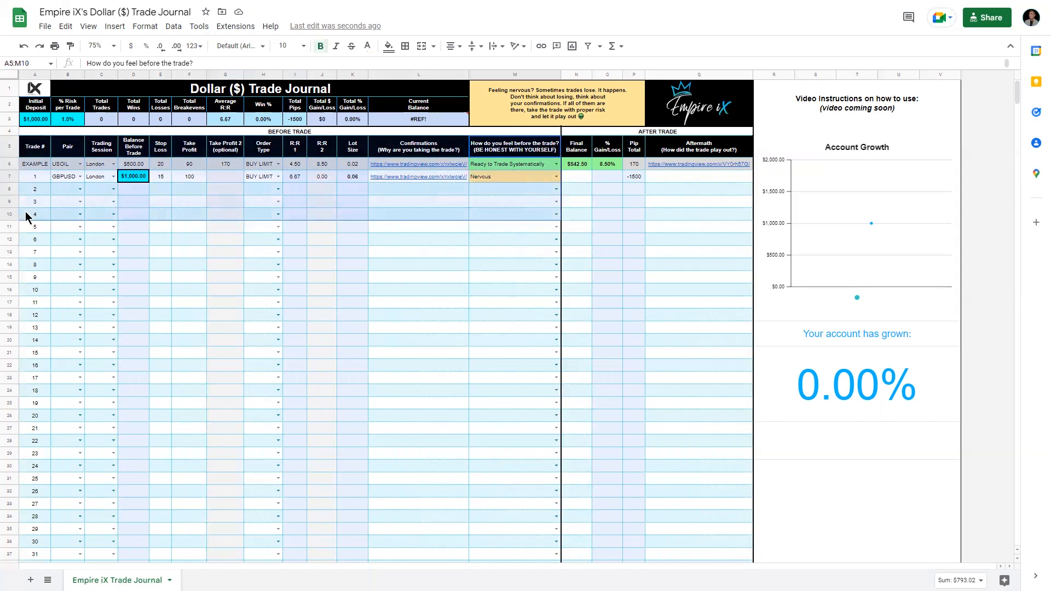
{"action": "left_click", "coordinate": [285, 132]}
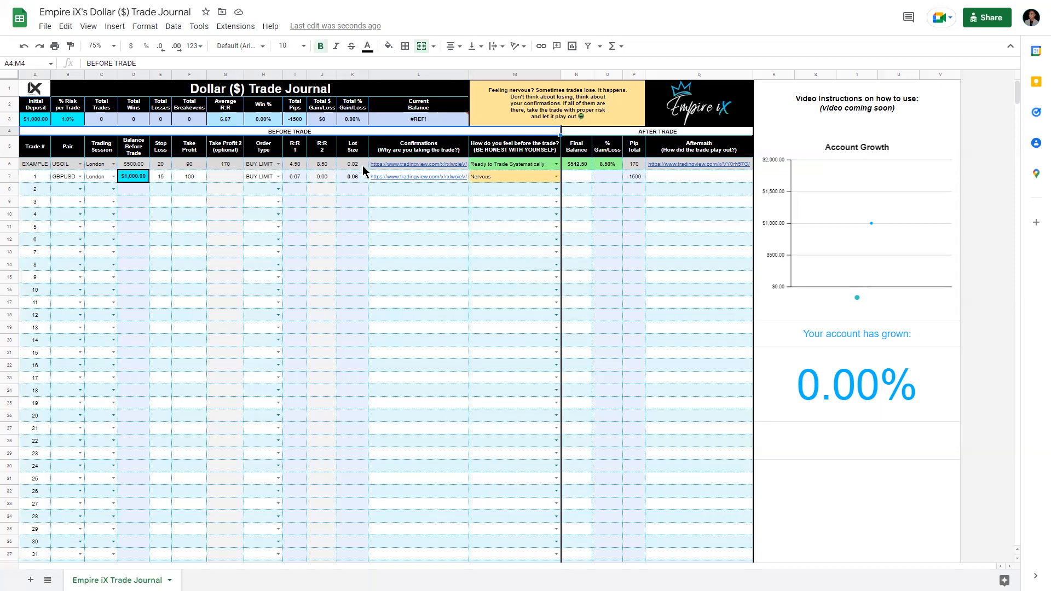
{"action": "left_click", "coordinate": [608, 132]}
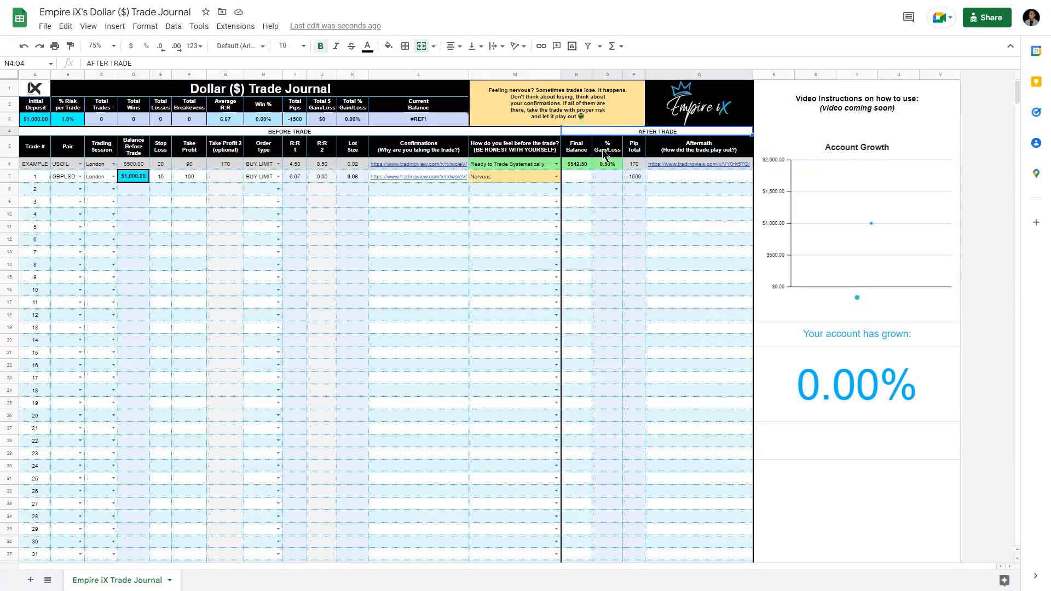
{"action": "left_click", "coordinate": [579, 152]}
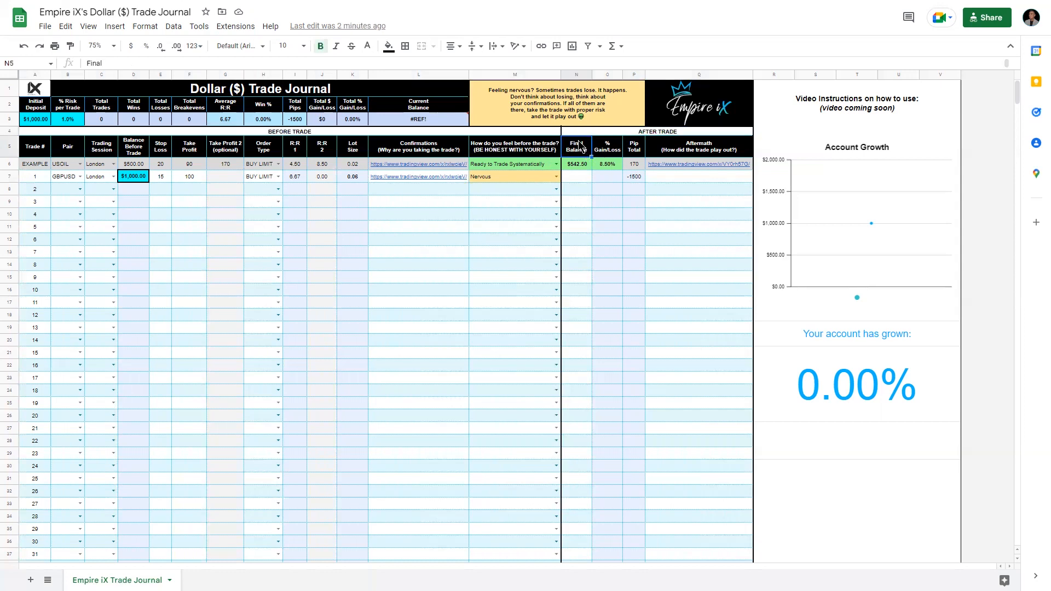
Enter 1066.70 as trade 1's final balance.
{"action": "left_click", "coordinate": [579, 178]}
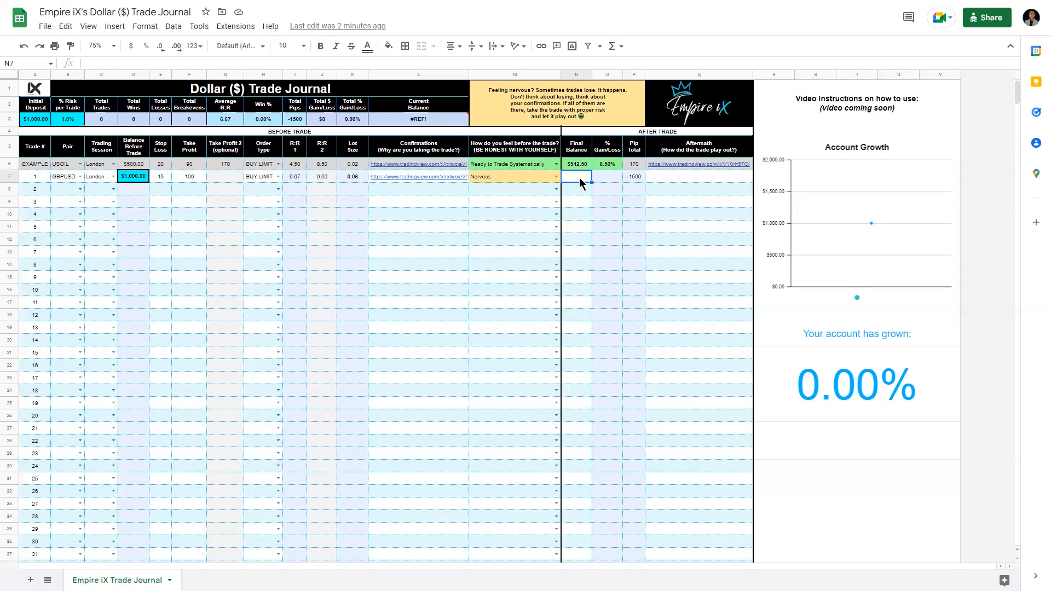
{"action": "double_click", "coordinate": [581, 182]}
{"action": "type", "text": "1066.70"}
{"action": "key", "text": "Return"}
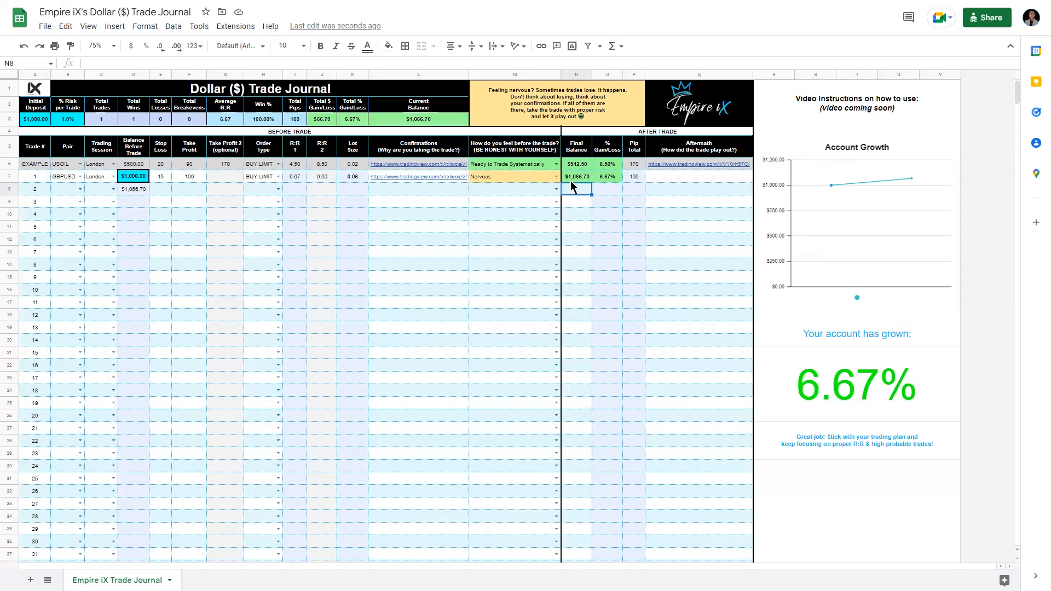
{"action": "left_click", "coordinate": [573, 178]}
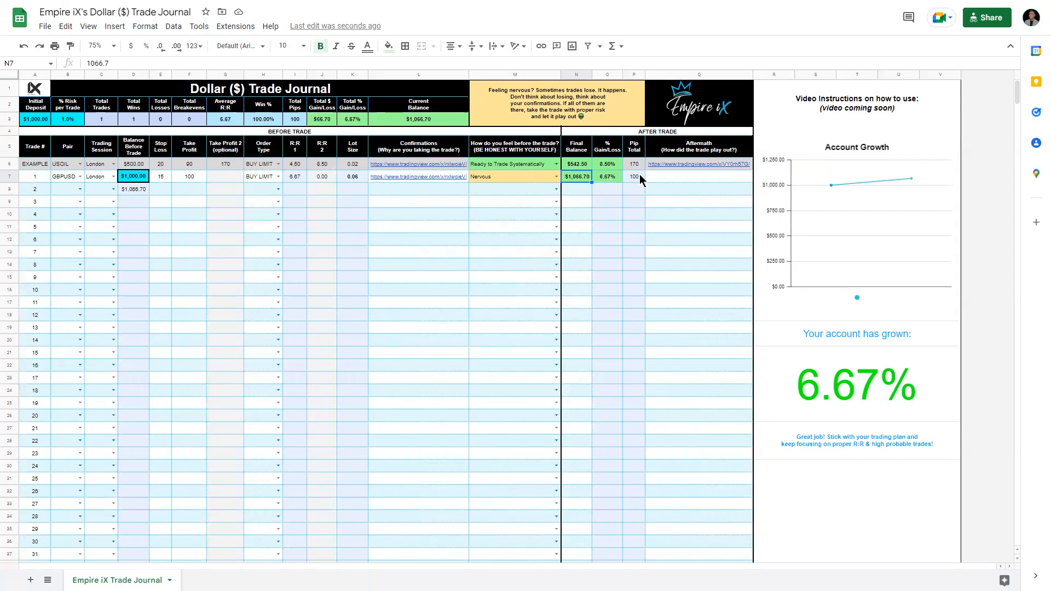
Open the example trade's Aftermath chart, compare it with its Confirmations chart, and return to the journal.
{"action": "left_click", "coordinate": [687, 183]}
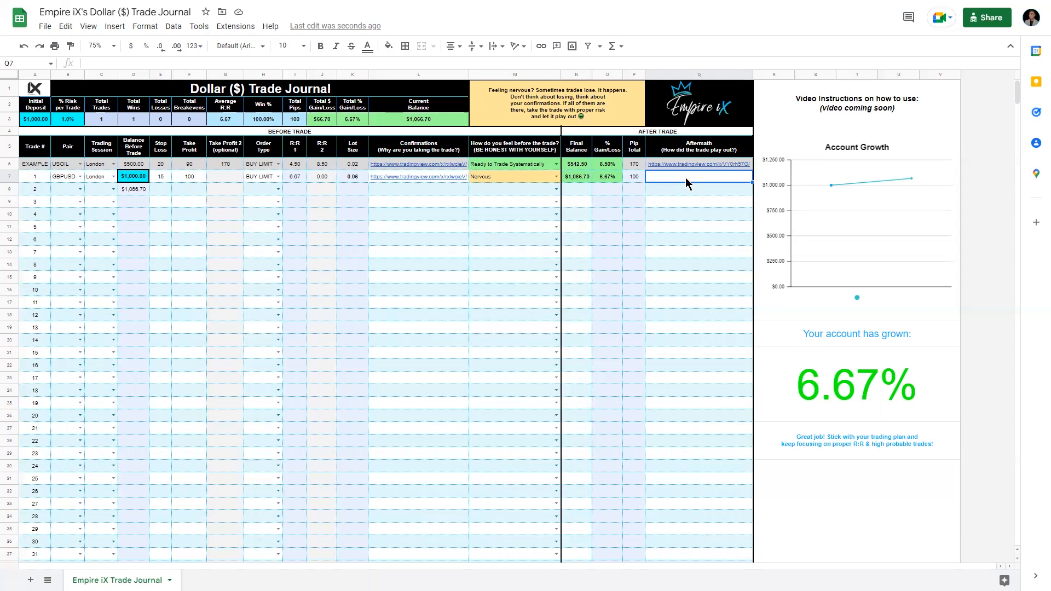
{"action": "mouse_move", "coordinate": [689, 165]}
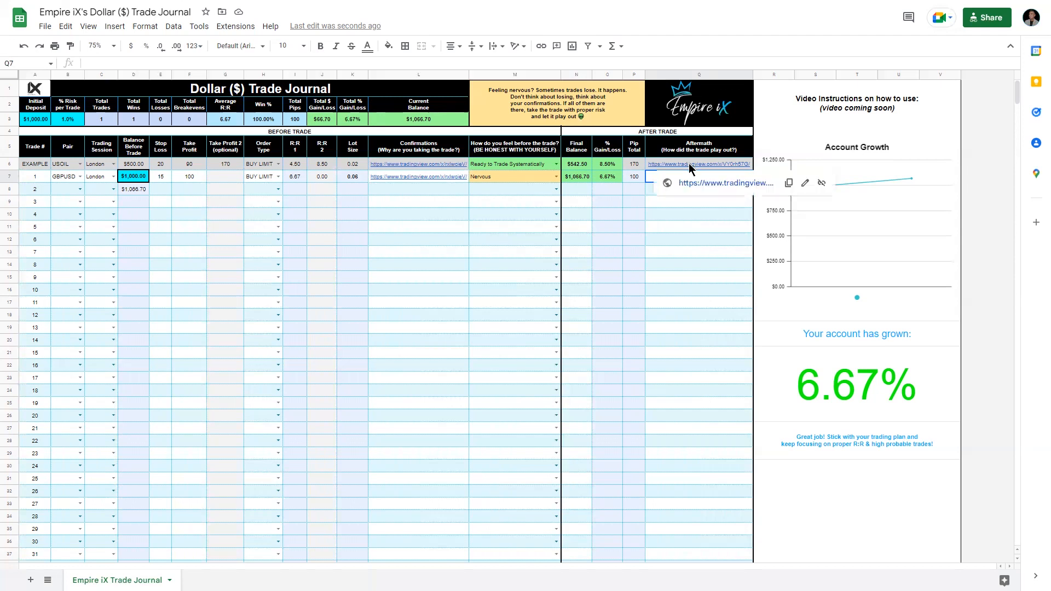
{"action": "left_click", "coordinate": [720, 184]}
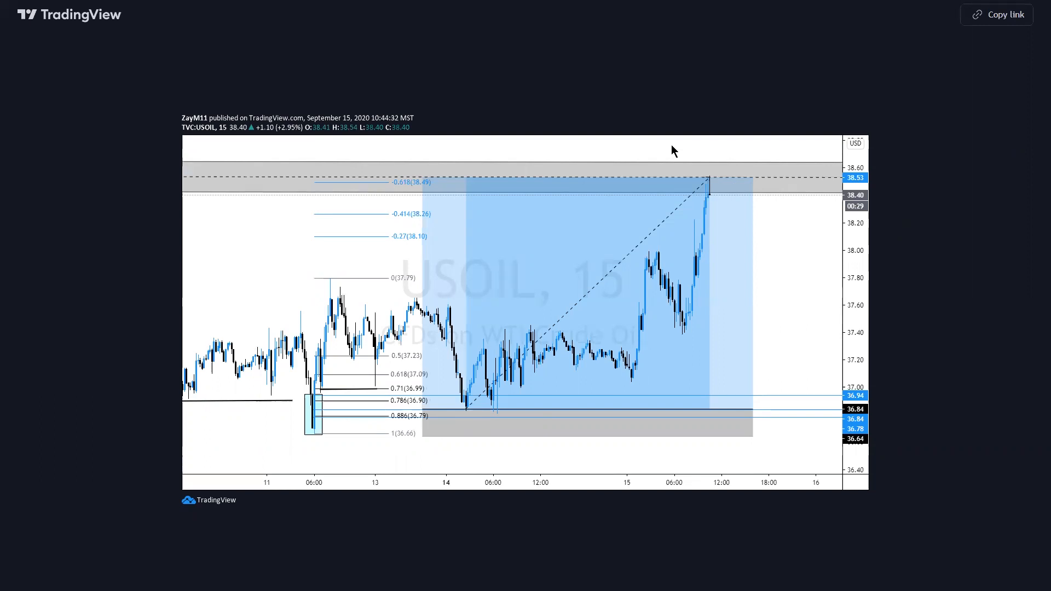
{"action": "key", "text": "ctrl+Tab"}
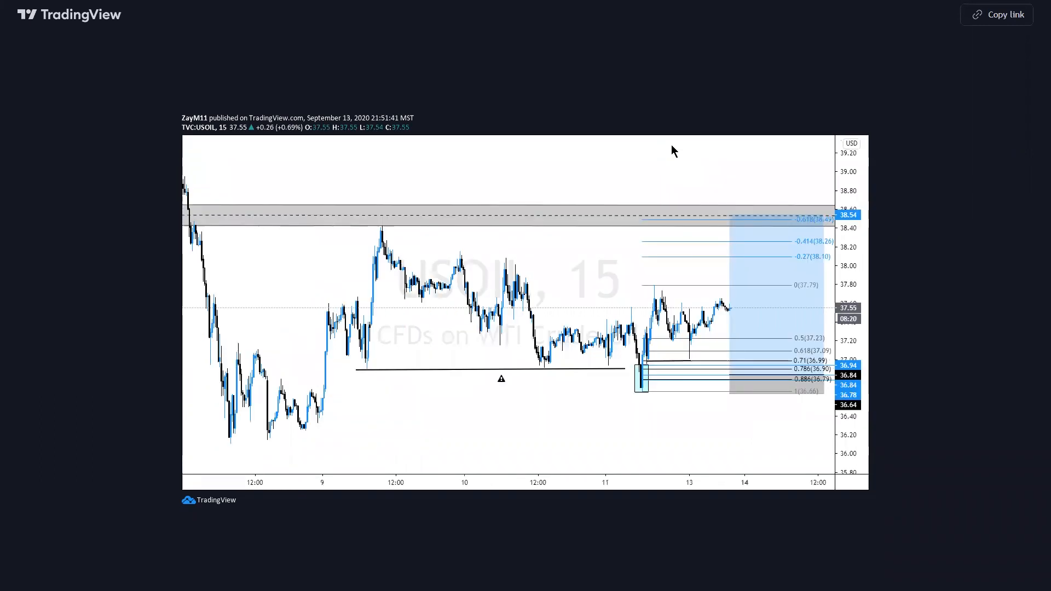
{"action": "key", "text": "ctrl+Tab"}
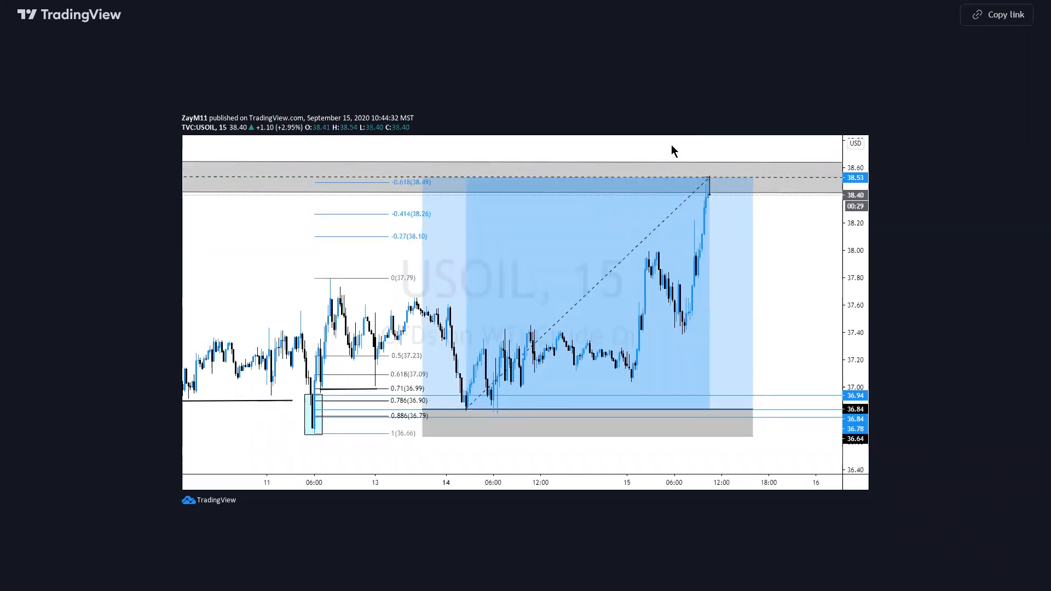
{"action": "key", "text": "ctrl+Tab"}
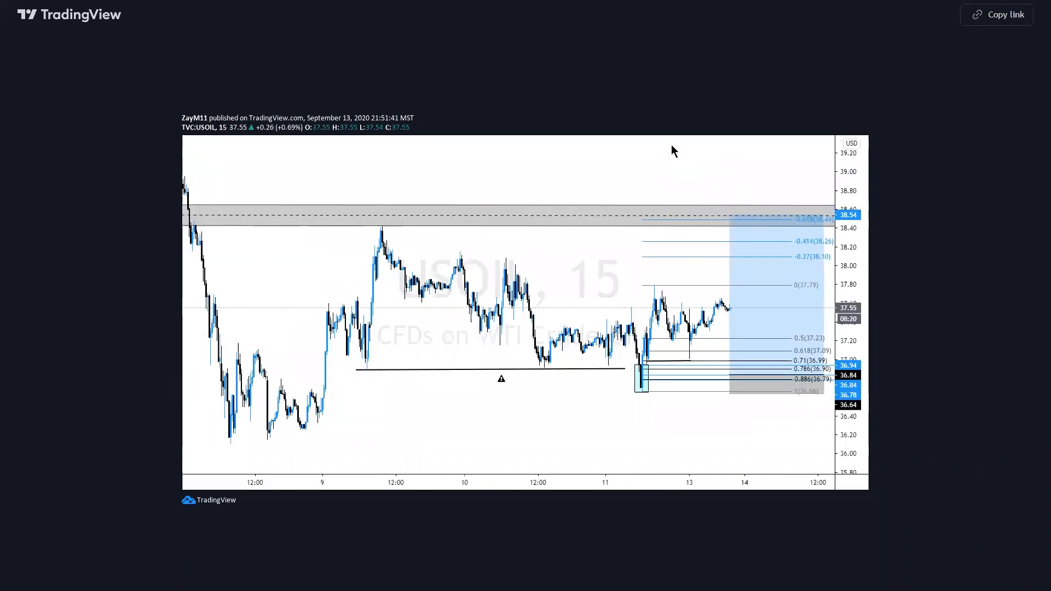
{"action": "key", "text": "ctrl+Tab"}
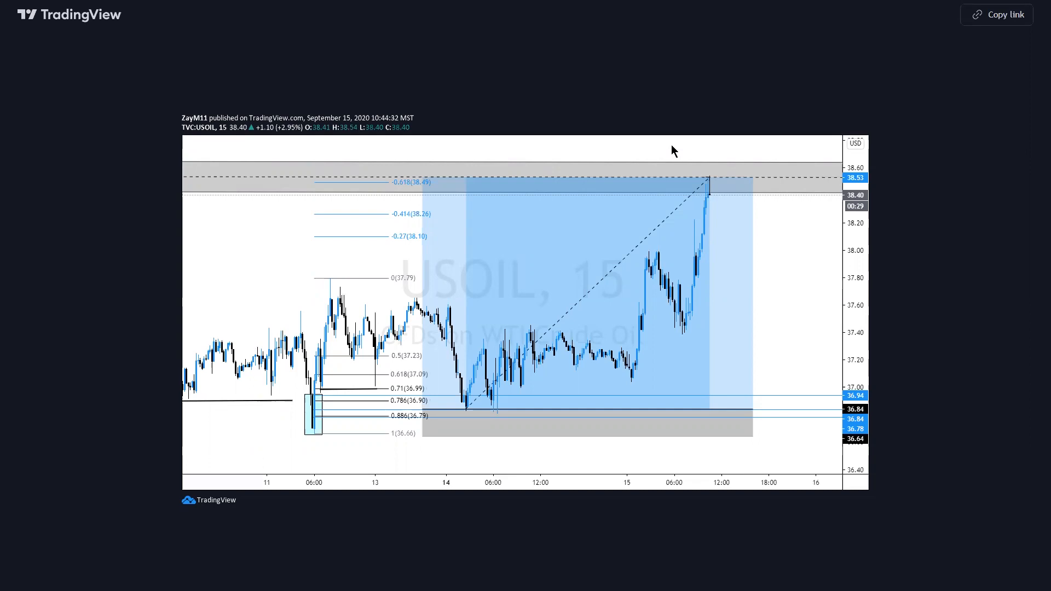
{"action": "key", "text": "ctrl+shift+Tab"}
{"action": "key", "text": "ctrl+shift+Tab"}
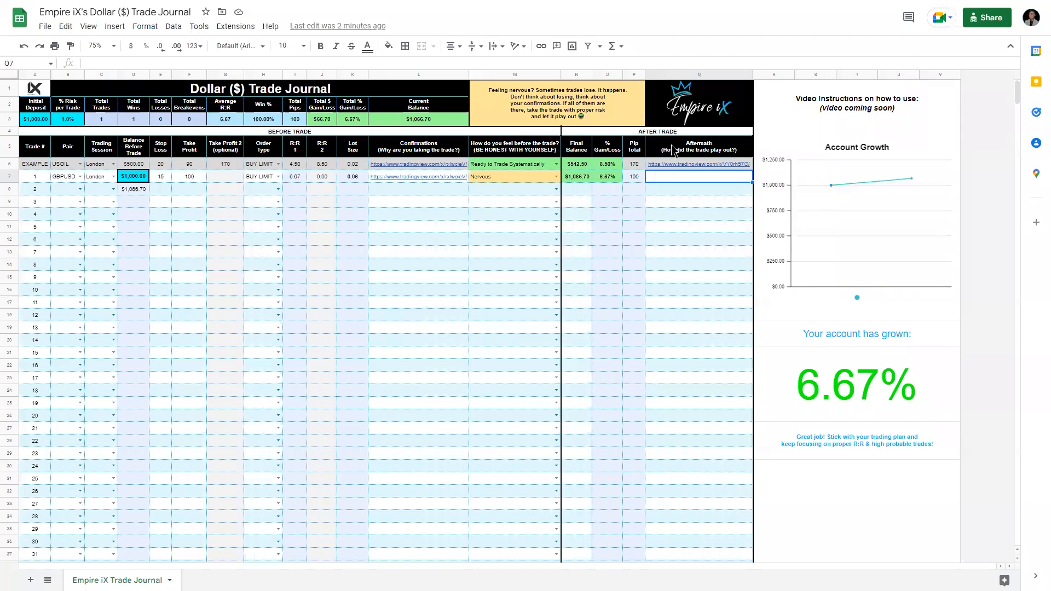
Copy the example trade's Aftermath link into trade 1's Aftermath cell.
{"action": "key", "text": "ctrl+v"}
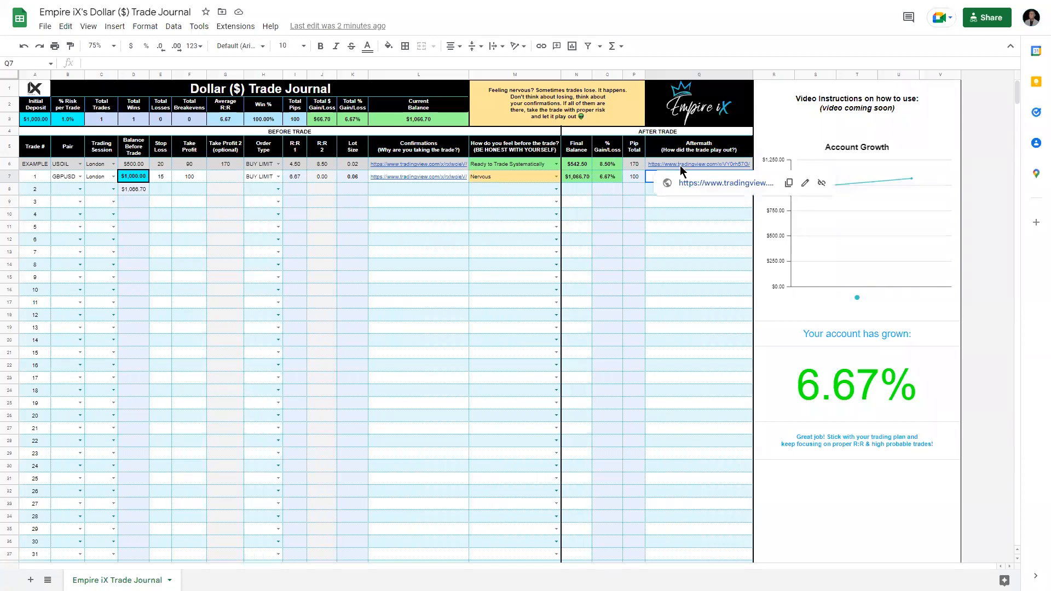
{"action": "left_click", "coordinate": [789, 184]}
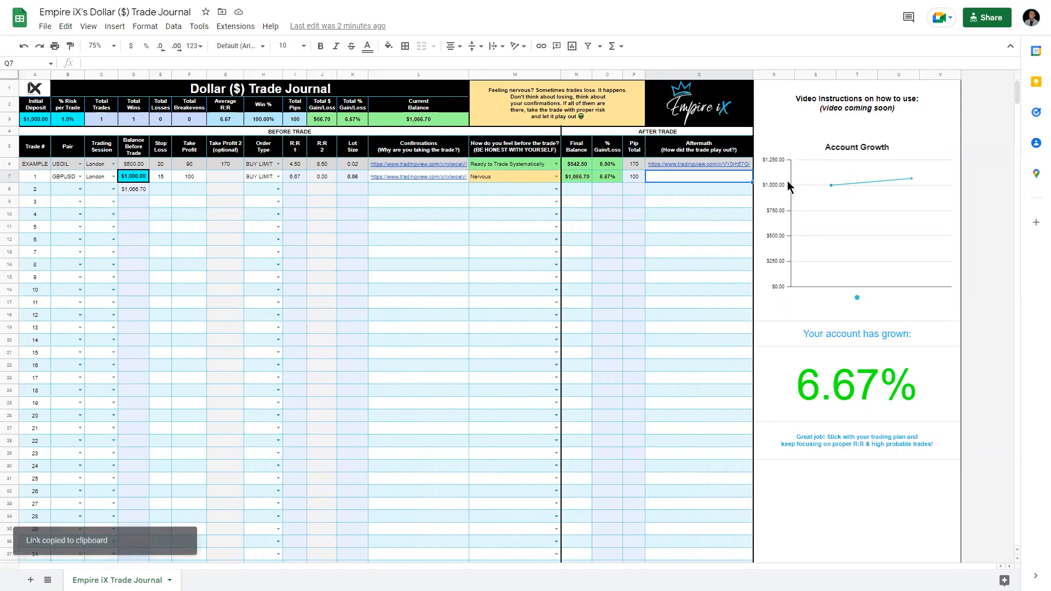
{"action": "key", "text": "ctrl+v"}
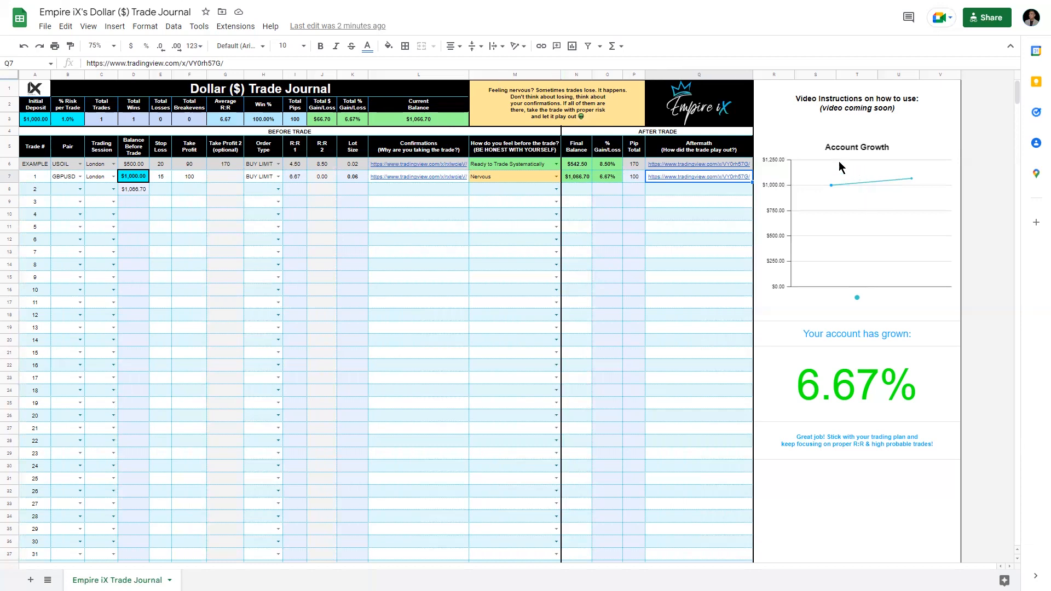
Examine the Account Growth chart's data points, the feedback message and the account growth percentage.
{"action": "left_click", "coordinate": [835, 206]}
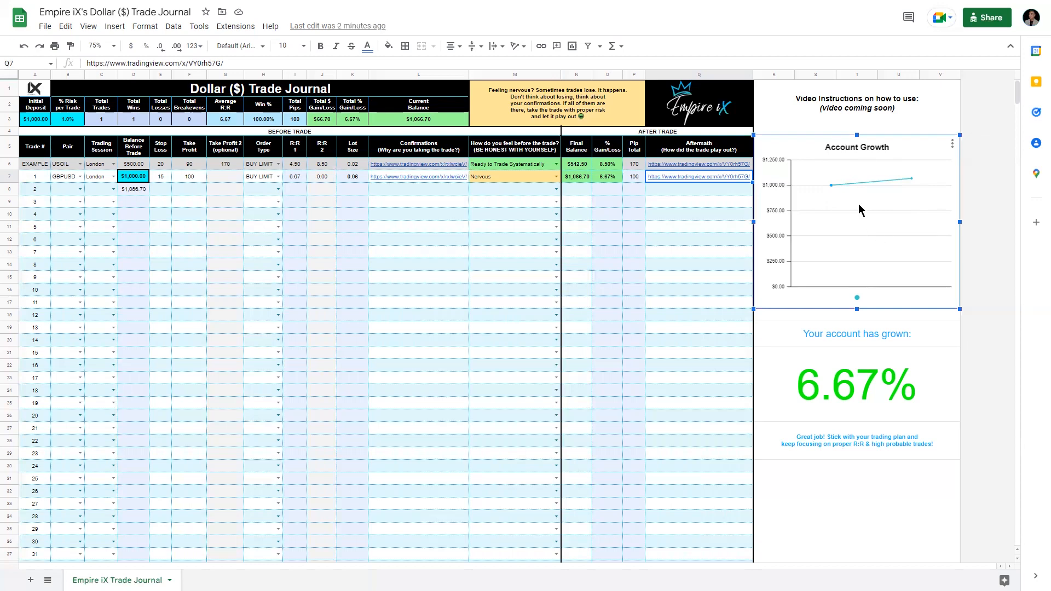
{"action": "mouse_move", "coordinate": [829, 187]}
{"action": "mouse_move", "coordinate": [911, 181]}
{"action": "left_click", "coordinate": [942, 433]}
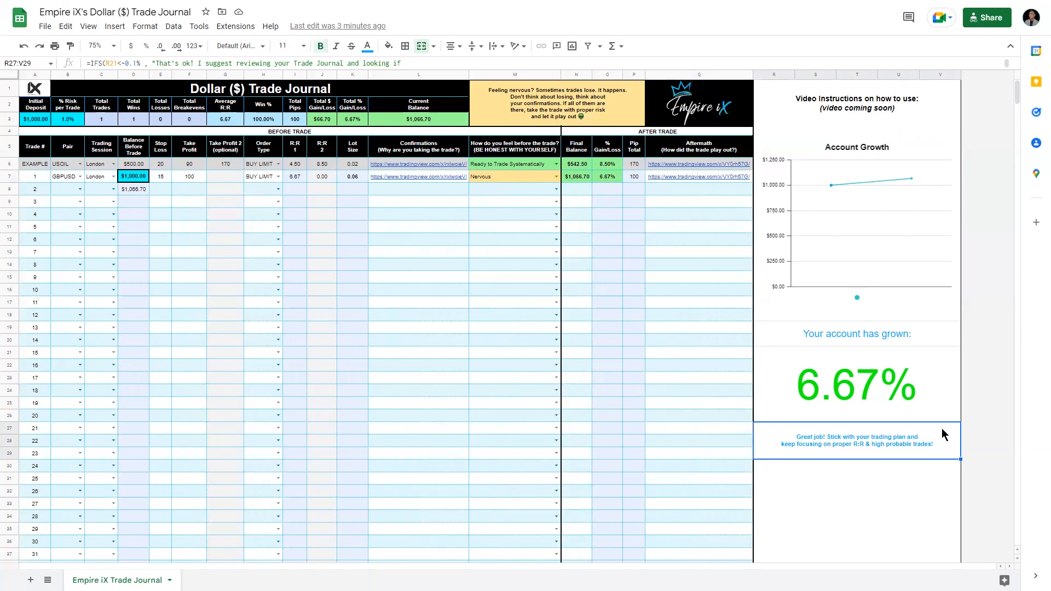
{"action": "left_click", "coordinate": [826, 391]}
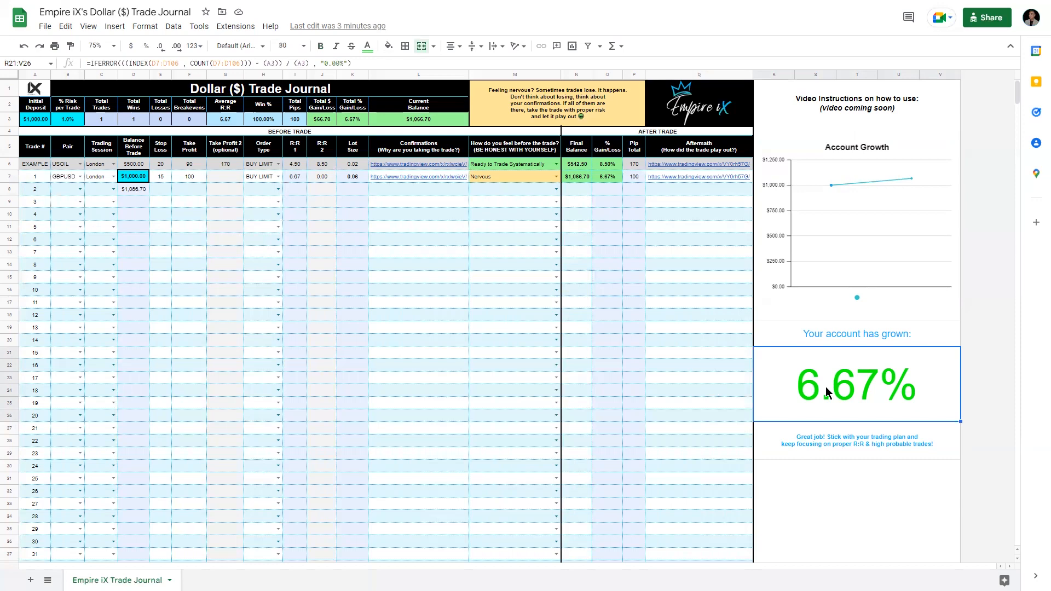
Set trade 2's pair to EURUSD and its trading session to New York.
{"action": "left_click", "coordinate": [70, 191]}
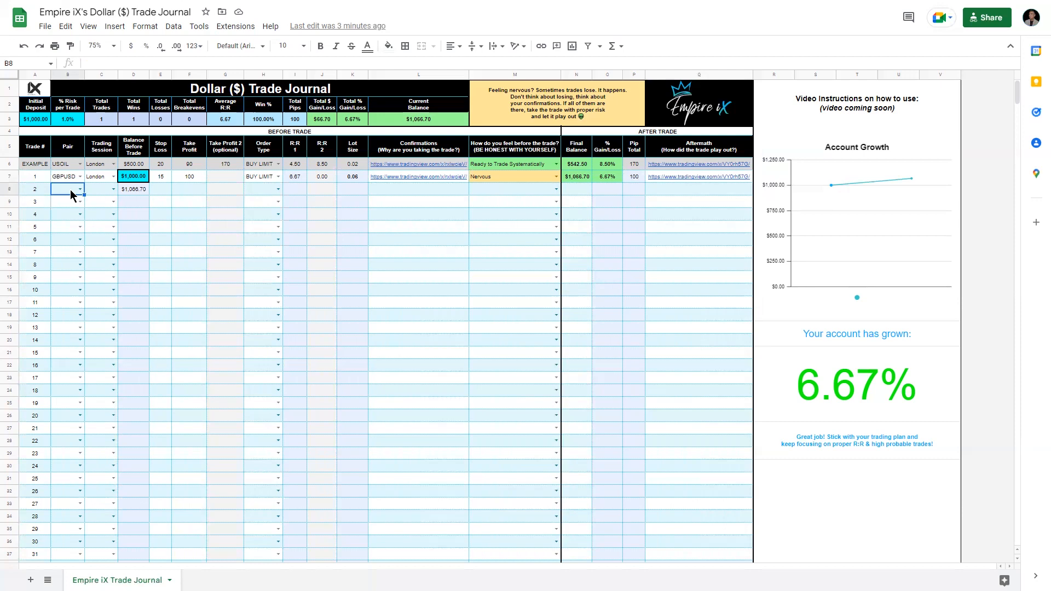
{"action": "left_click", "coordinate": [80, 189]}
{"action": "left_click", "coordinate": [68, 415]}
{"action": "left_click", "coordinate": [113, 188]}
{"action": "left_click", "coordinate": [106, 232]}
Give trade 2 a stop loss of 20, take profits of 85 and 130, and the order type SELL.
{"action": "left_click", "coordinate": [160, 192]}
{"action": "type", "text": "20"}
{"action": "left_click", "coordinate": [182, 195]}
{"action": "type", "text": "85"}
{"action": "left_click", "coordinate": [218, 192]}
{"action": "type", "text": "130"}
{"action": "left_click", "coordinate": [254, 189]}
{"action": "left_click", "coordinate": [262, 214]}
Copy trade 1's Confirmations link into trade 2 and set trade 2's pre-trade feeling to Ready to Trade Systematically.
{"action": "left_click", "coordinate": [397, 178]}
{"action": "left_click", "coordinate": [509, 197]}
{"action": "left_click", "coordinate": [442, 188]}
{"action": "key", "text": "ctrl+v"}
{"action": "left_click", "coordinate": [556, 190]}
{"action": "left_click", "coordinate": [515, 358]}
{"action": "key", "text": "Tab"}
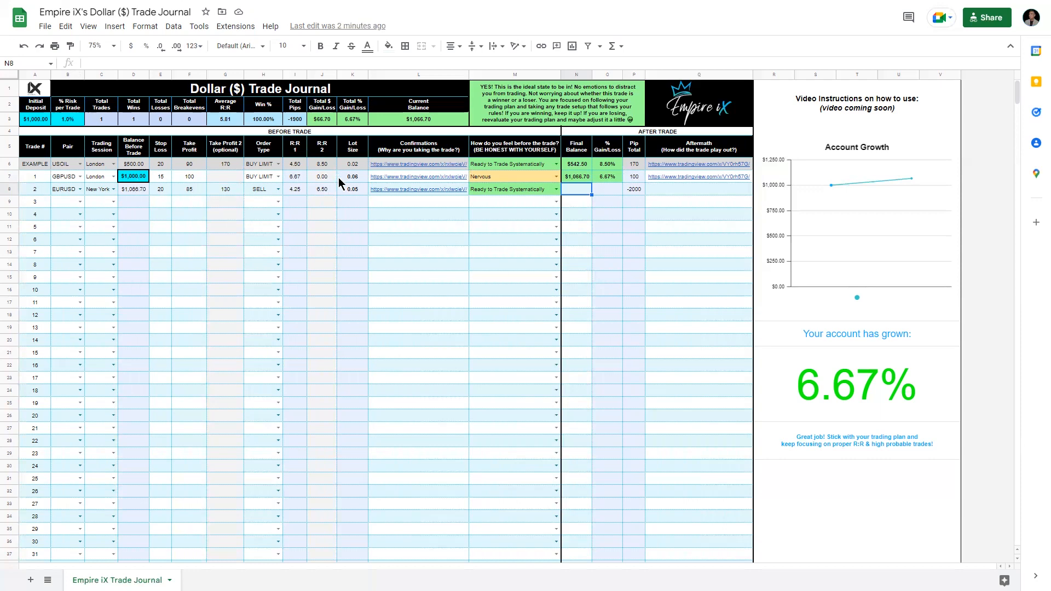
Enter 1056 as trade 2's final balance.
{"action": "mouse_move", "coordinate": [423, 191]}
{"action": "type", "text": "1"}
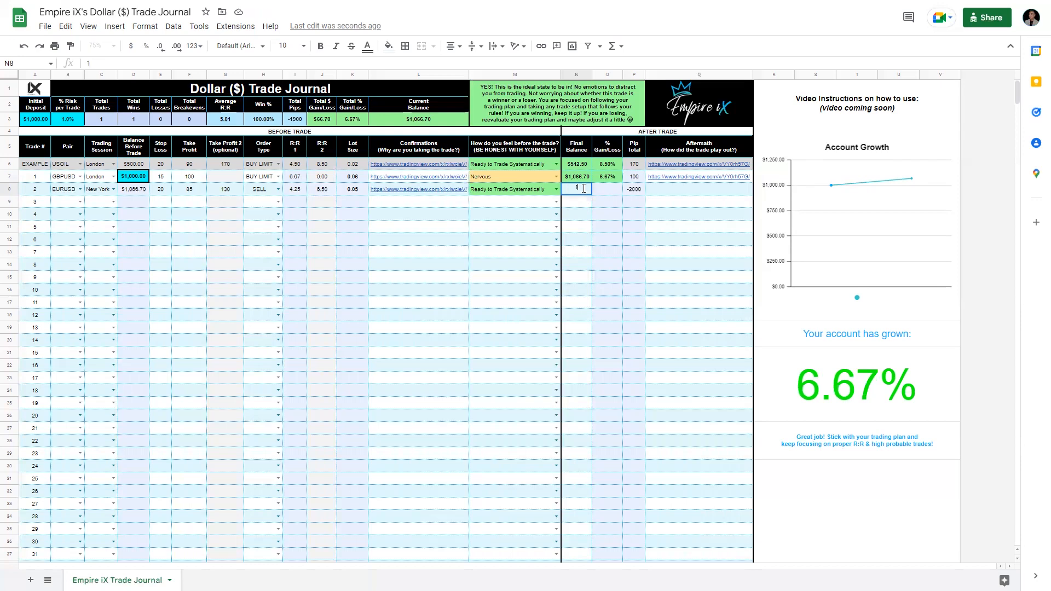
{"action": "type", "text": "056"}
{"action": "key", "text": "Return"}
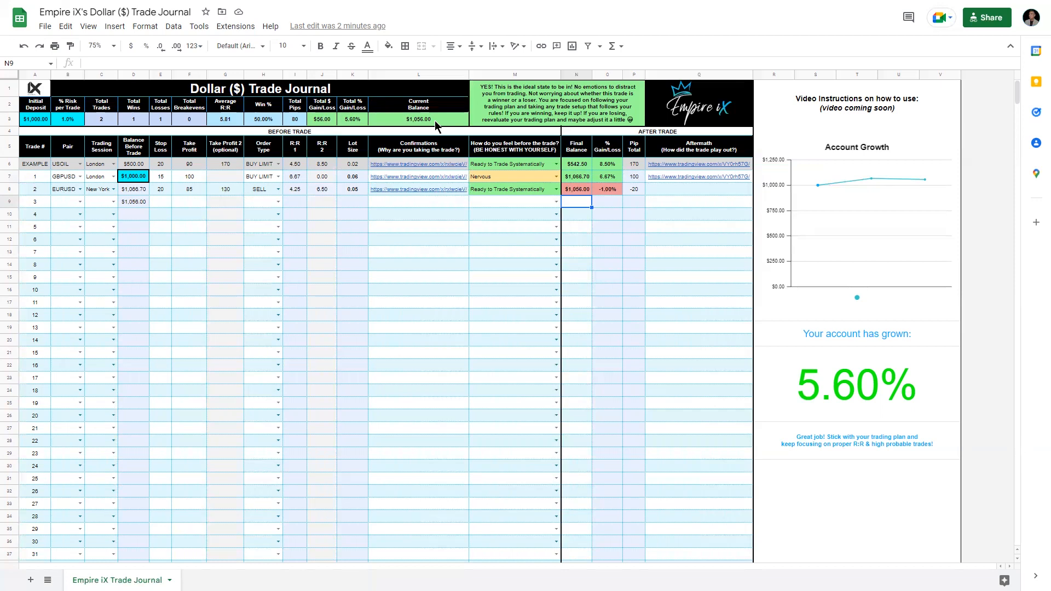
Change trade 2's final balance to 1,066.70 and check the Total Breakevens cell.
{"action": "left_click", "coordinate": [579, 190]}
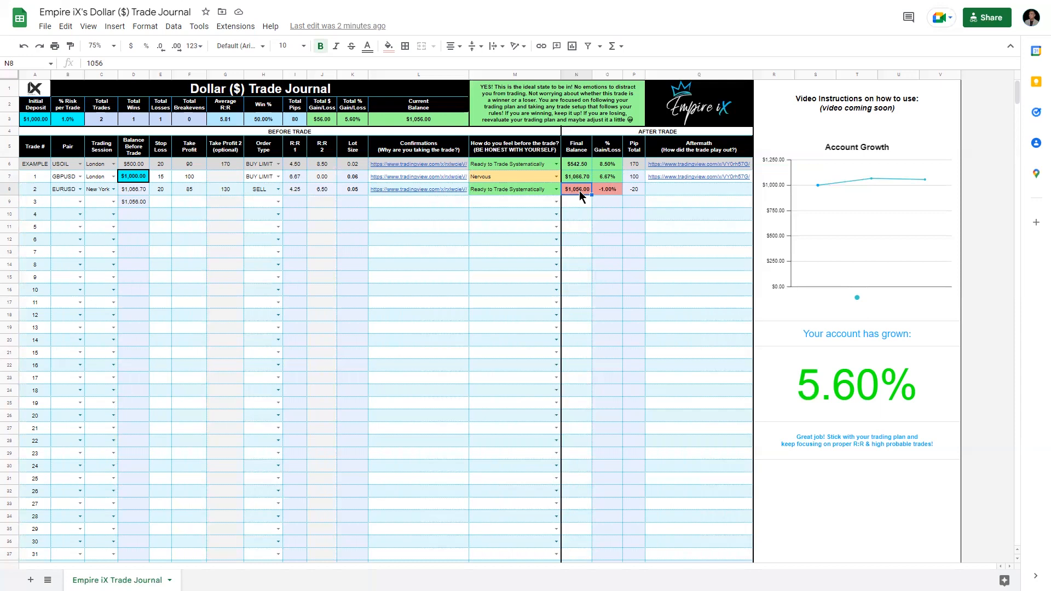
{"action": "type", "text": "1,"}
{"action": "type", "text": "066.70"}
{"action": "key", "text": "Return"}
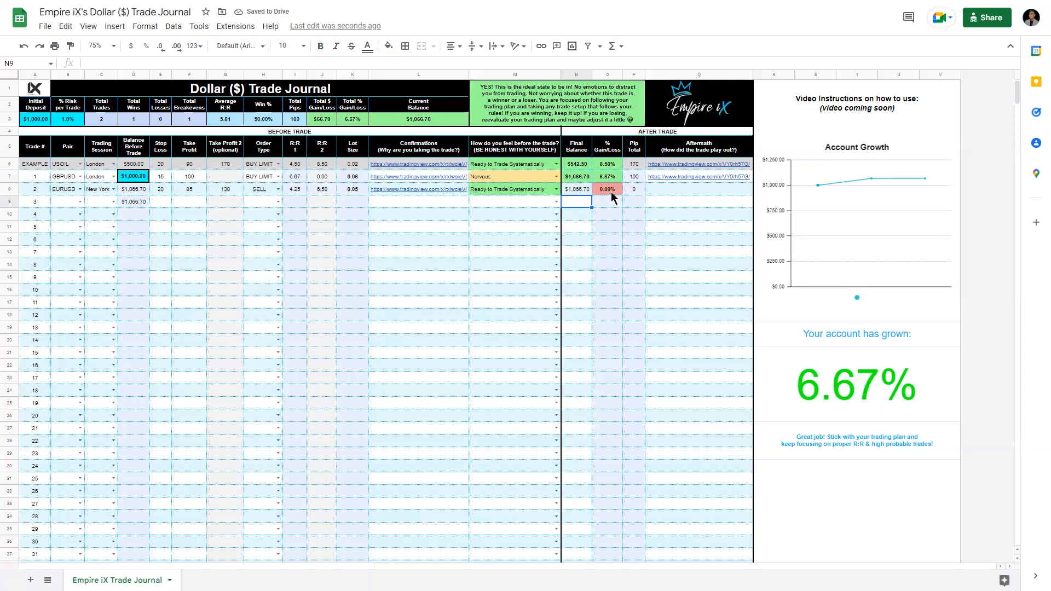
{"action": "left_click", "coordinate": [196, 119]}
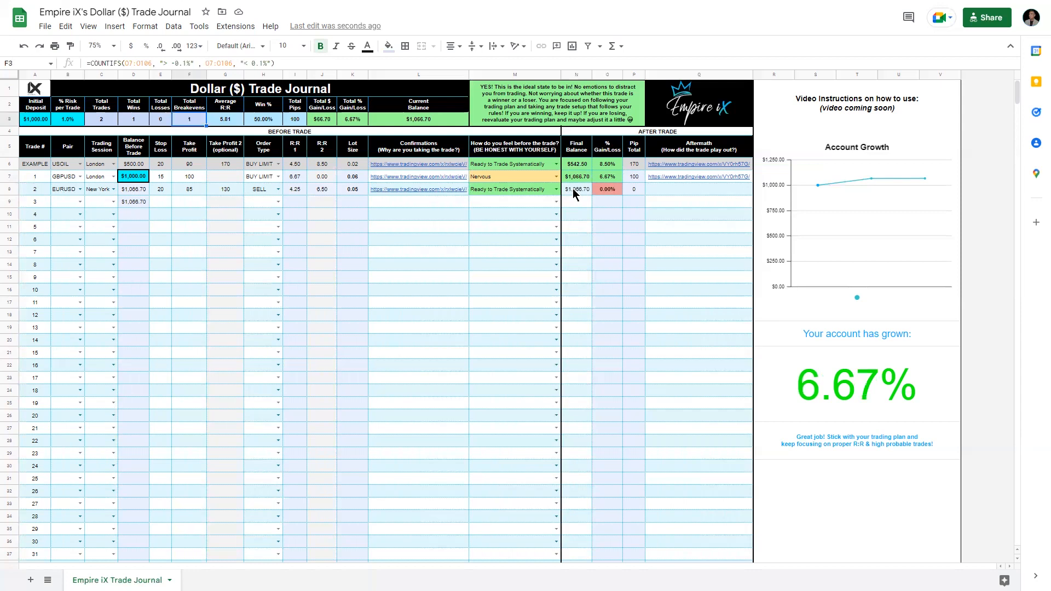
Copy trade 1's Aftermath link into trade 2's Aftermath cell.
{"action": "left_click", "coordinate": [675, 179]}
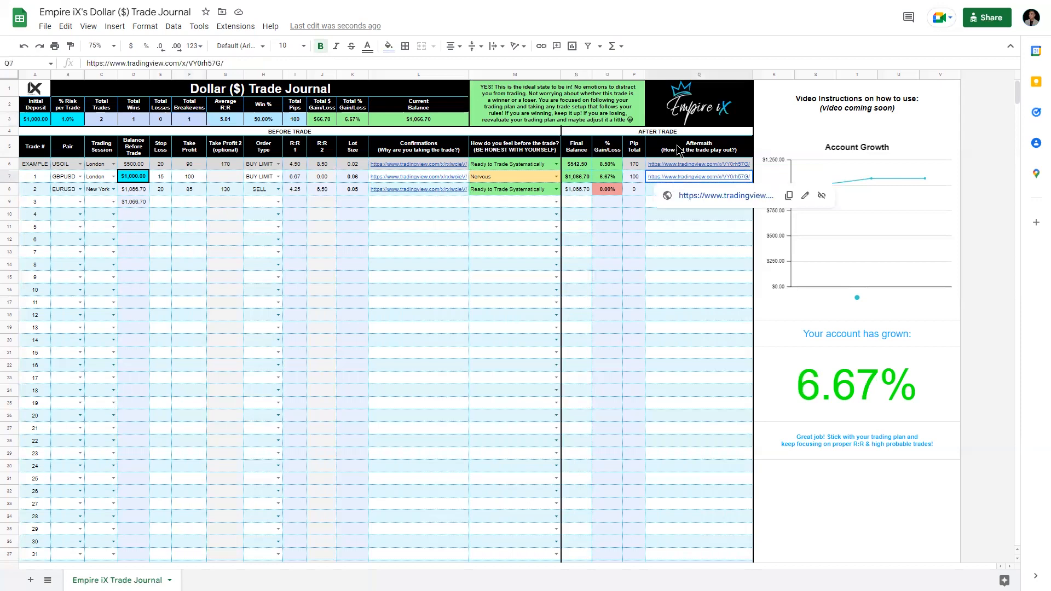
{"action": "left_click", "coordinate": [788, 196]}
{"action": "left_click", "coordinate": [721, 191]}
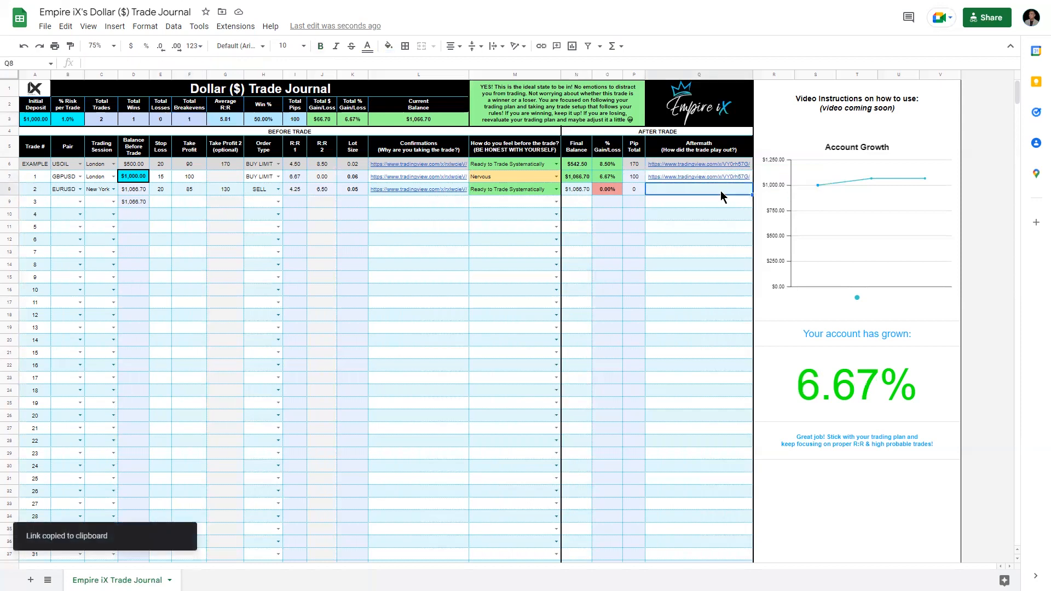
{"action": "key", "text": "ctrl+v"}
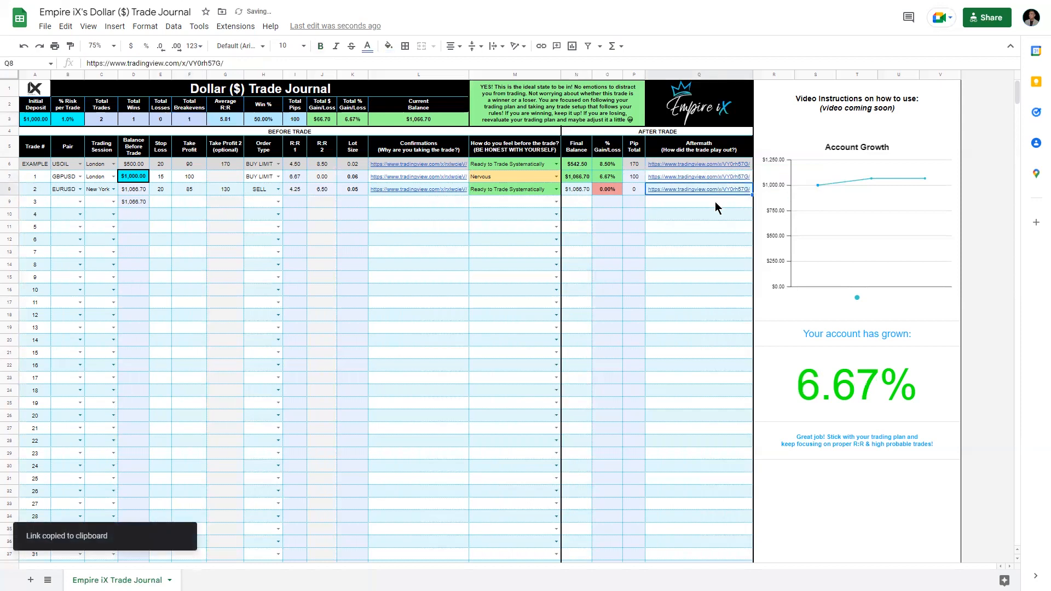